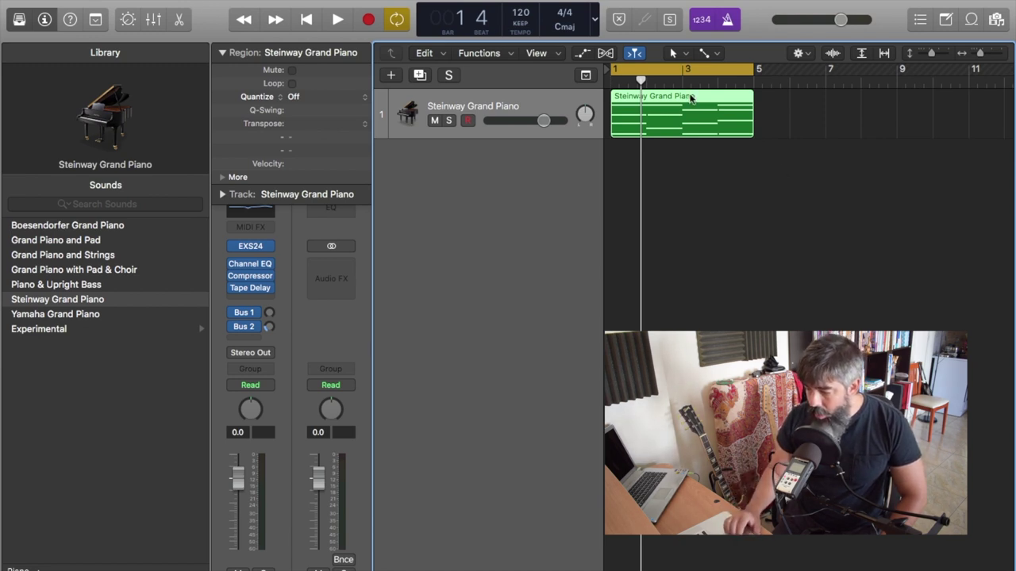
Open the piano region in the Piano Roll, play its chords briefly, and close the editor
click(179, 20)
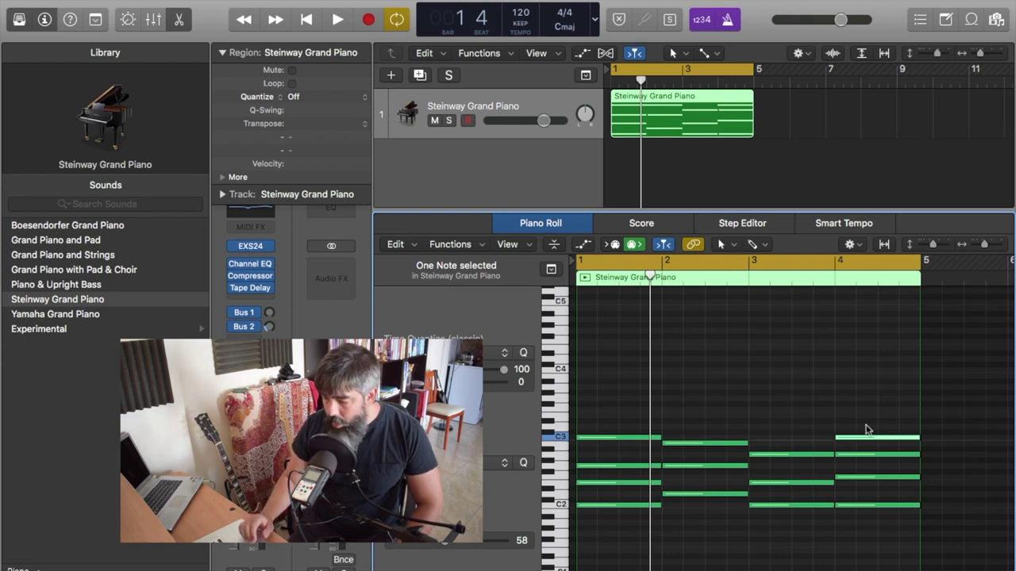
key(space)
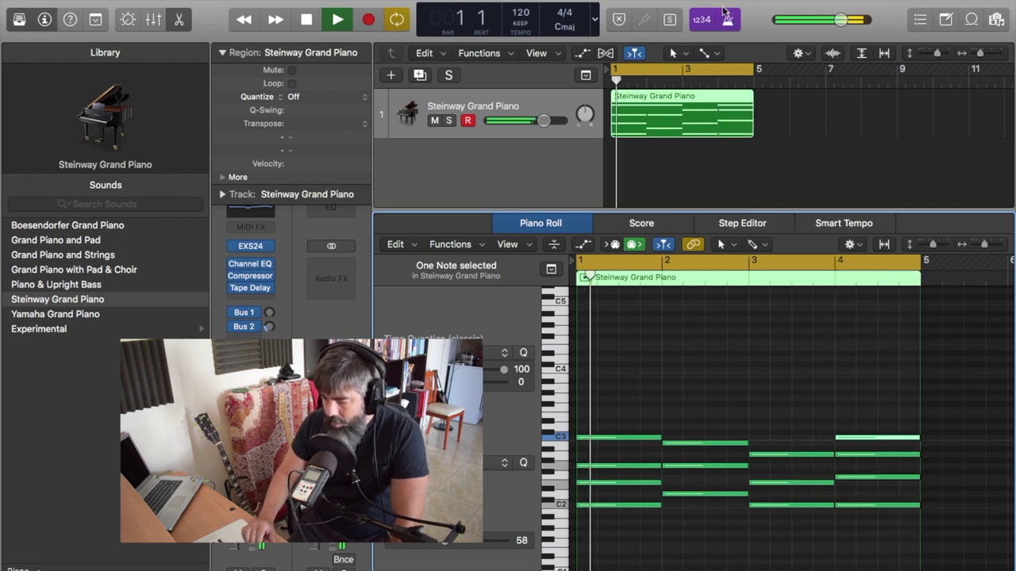
key(space)
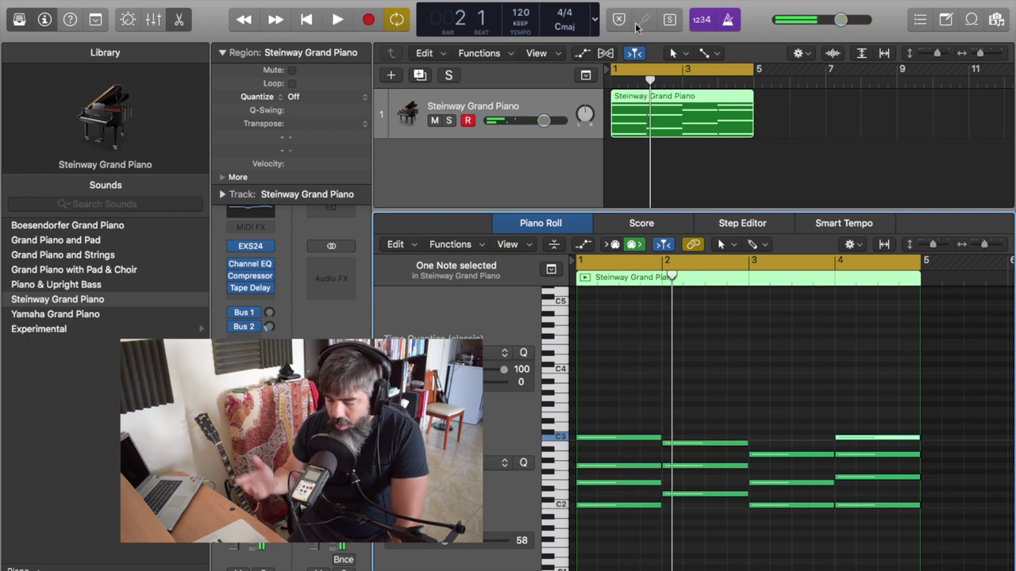
click(179, 19)
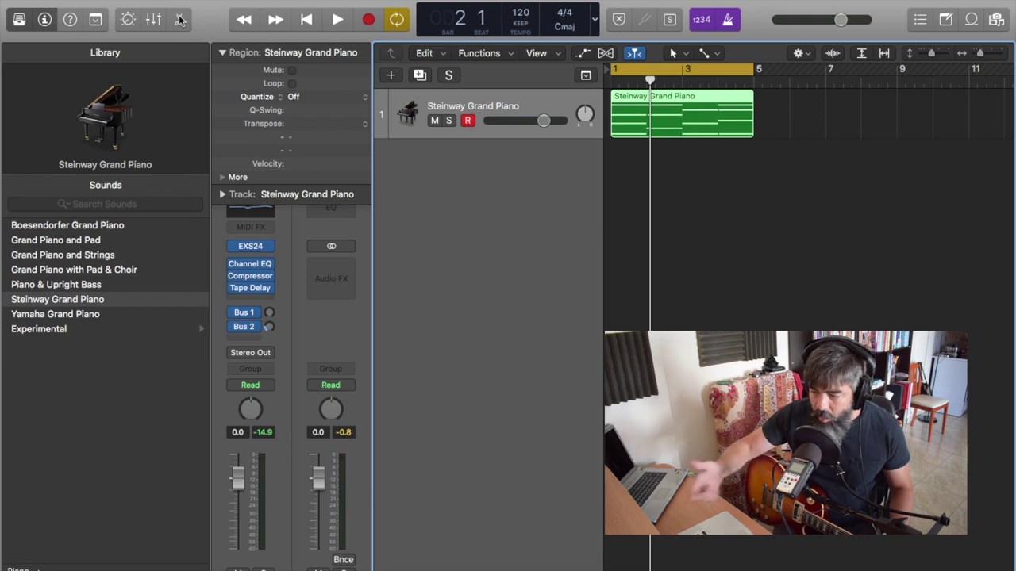
Add a new audio track with Input 5 as its source and input monitoring on
click(180, 0)
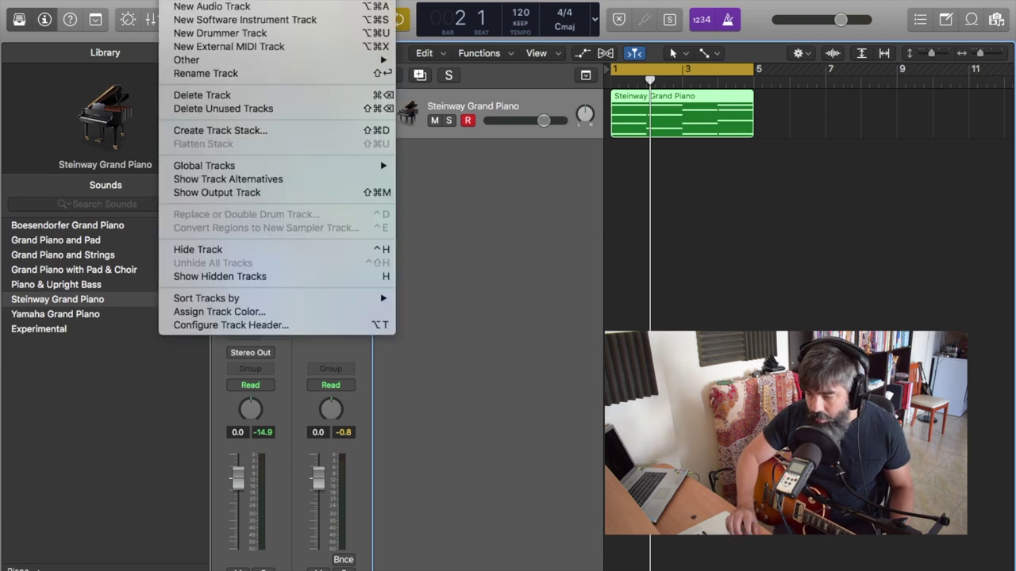
click(214, 7)
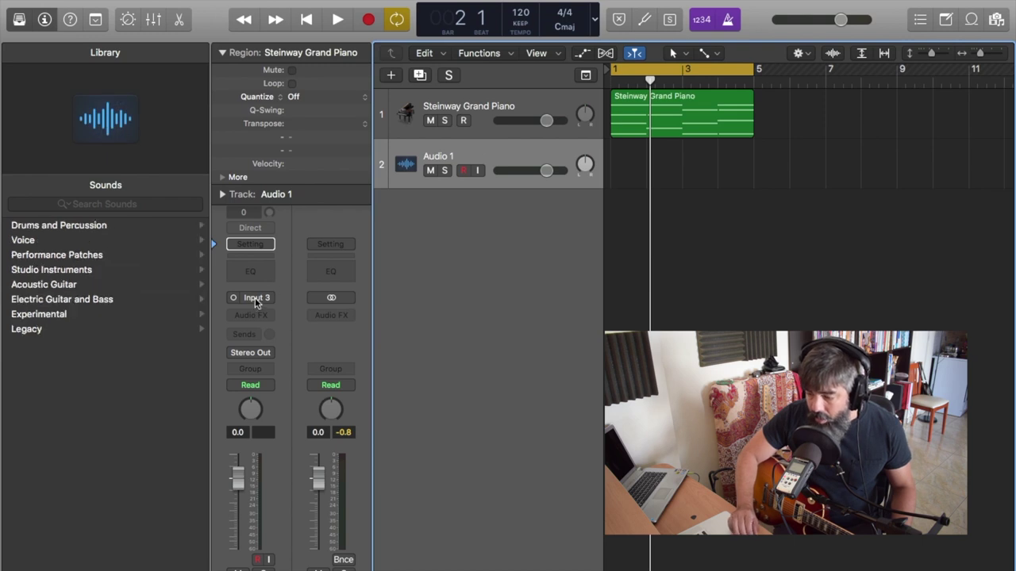
click(254, 297)
mouse_move(270, 349)
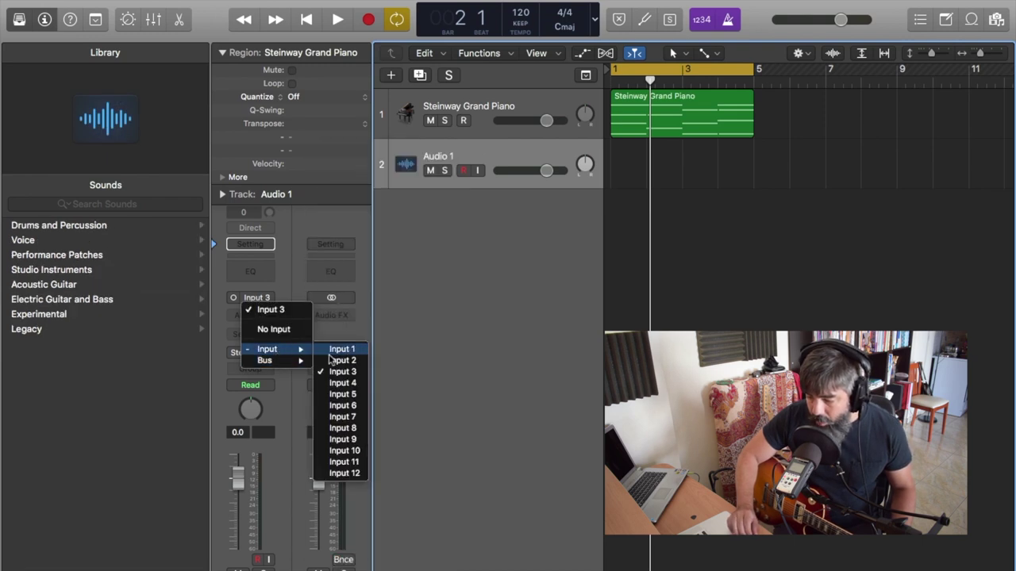
click(341, 395)
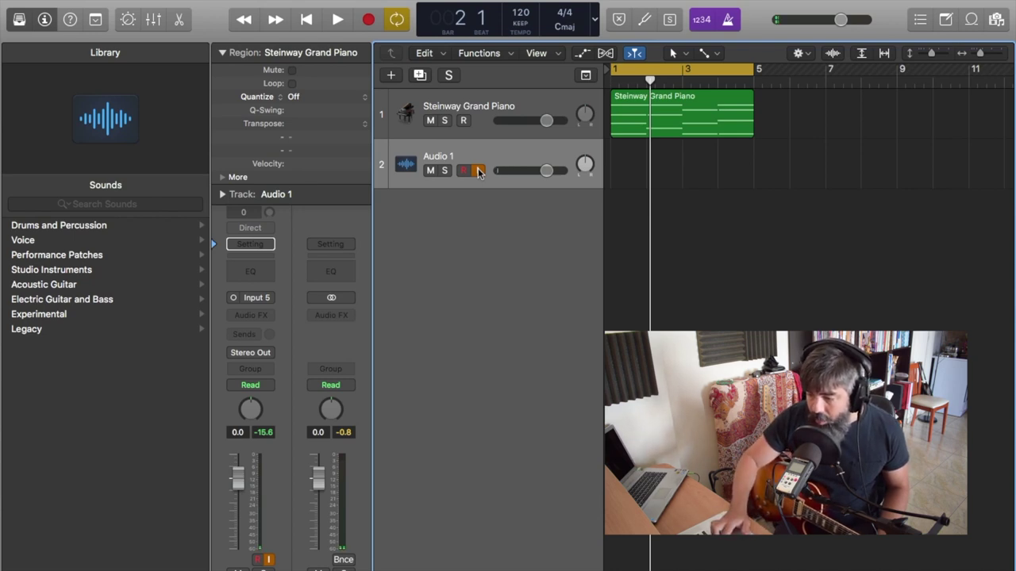
Play the four-bar cycle to rehearse the guitar part against the piano chords
key(space)
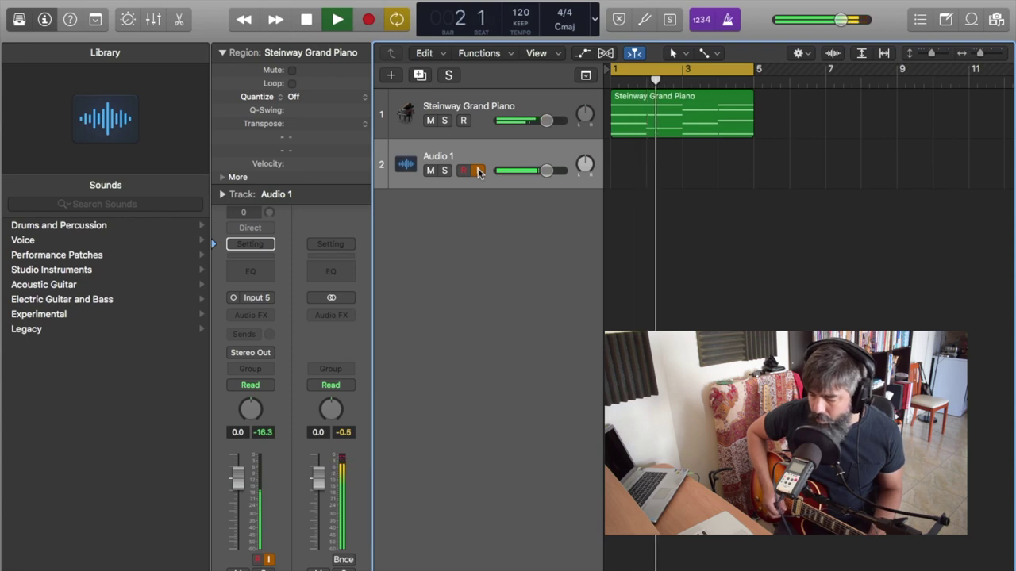
key(space)
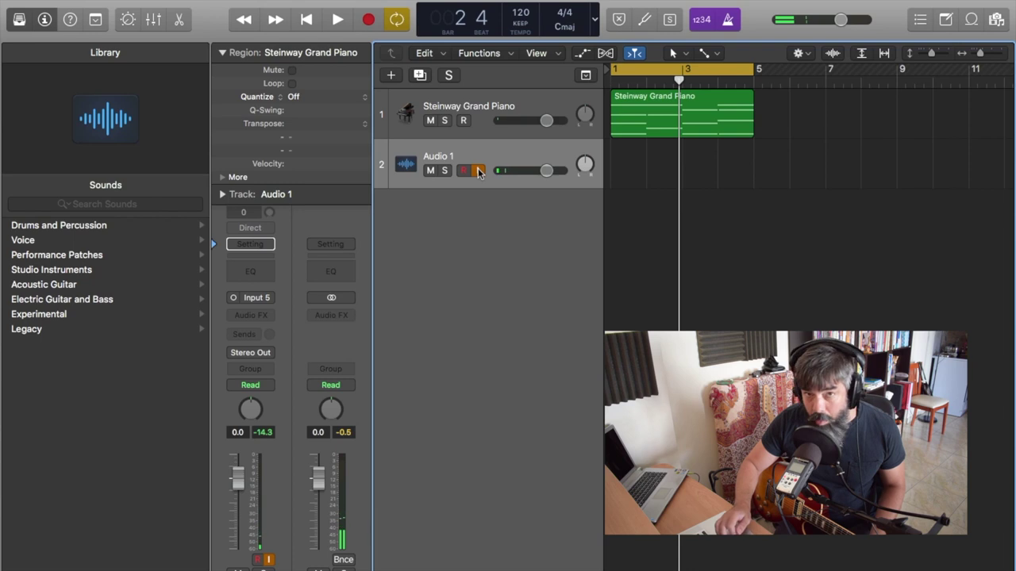
key(space)
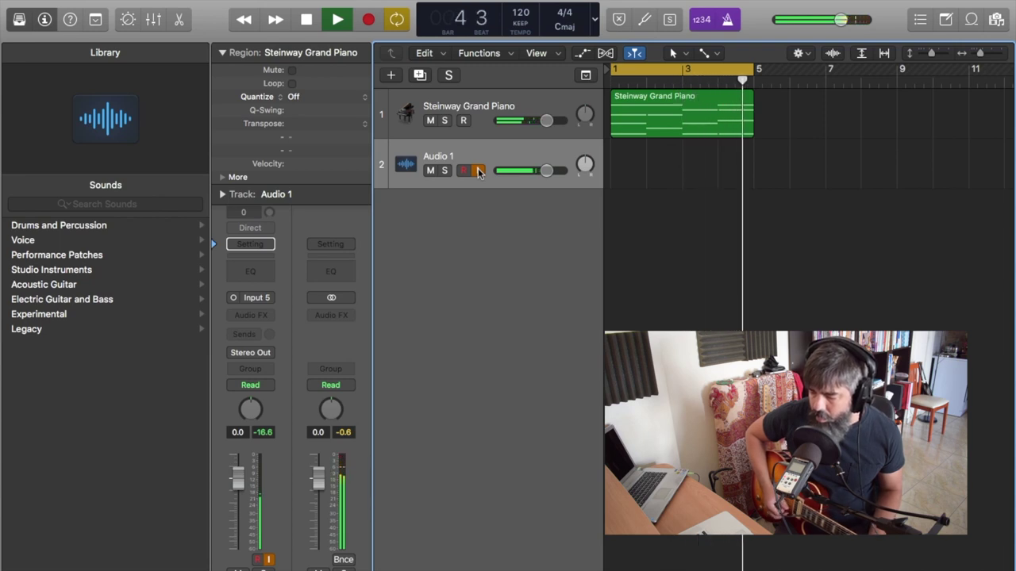
key(space)
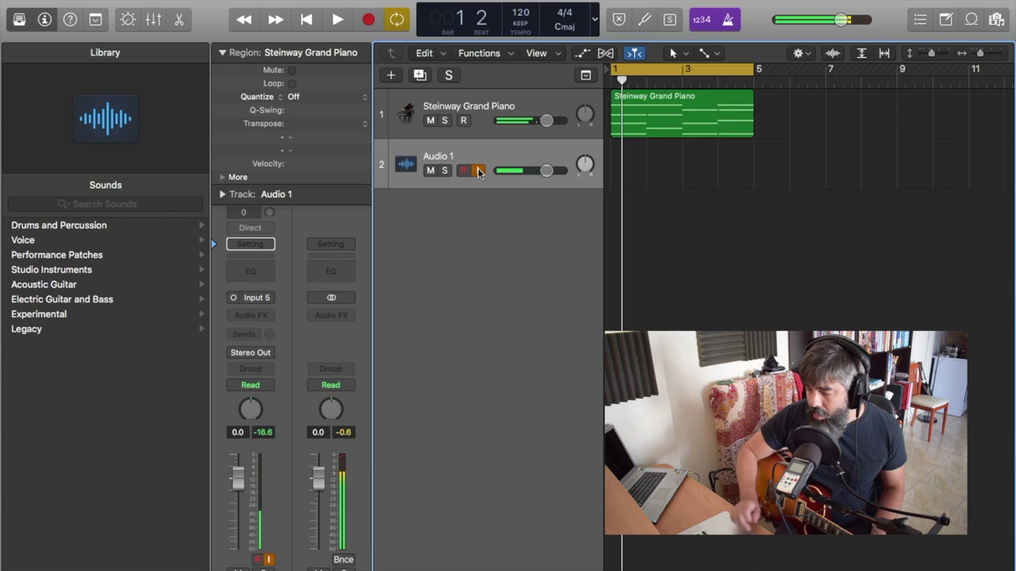
Record the guitar part onto the Audio 1 track across the four-bar cycle
click(365, 18)
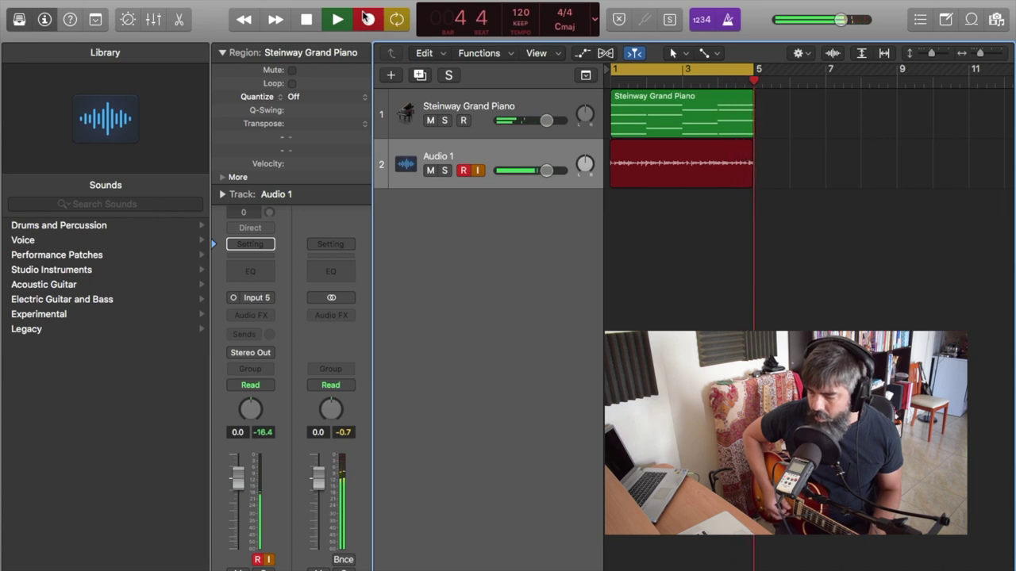
click(361, 16)
key(space)
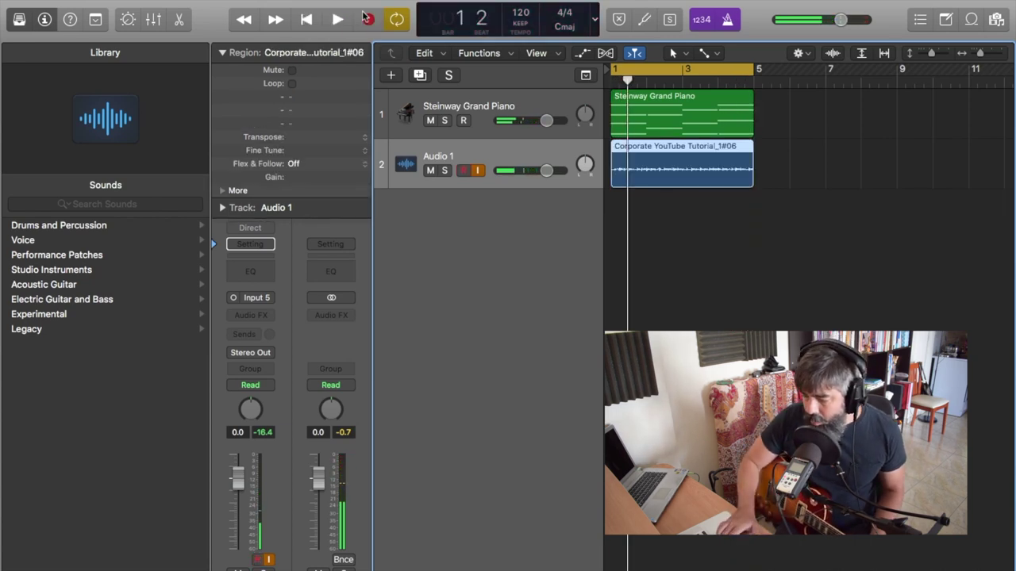
Play back the recorded guitar and turn off input monitoring on the Audio 1 track
key(space)
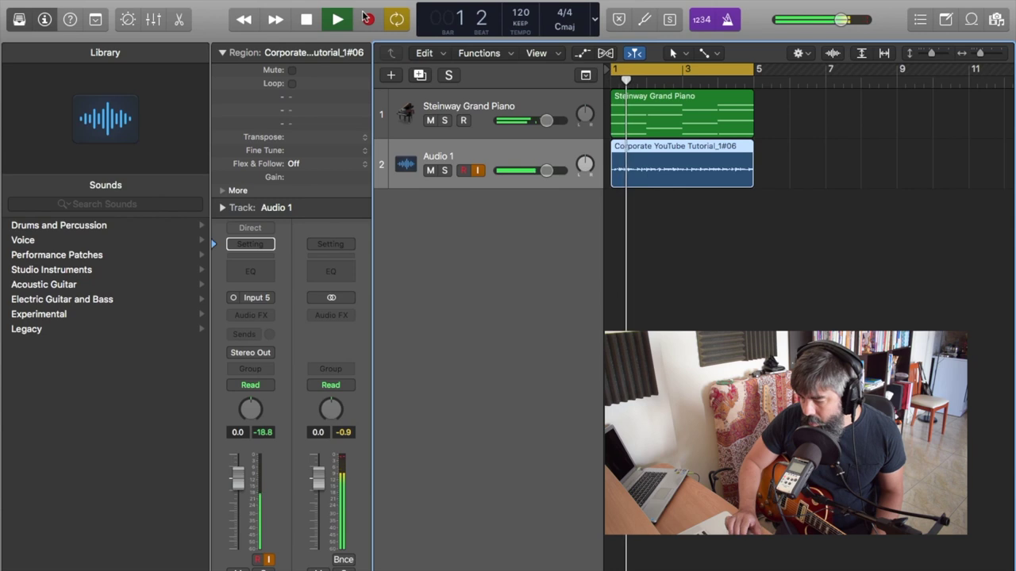
click(477, 170)
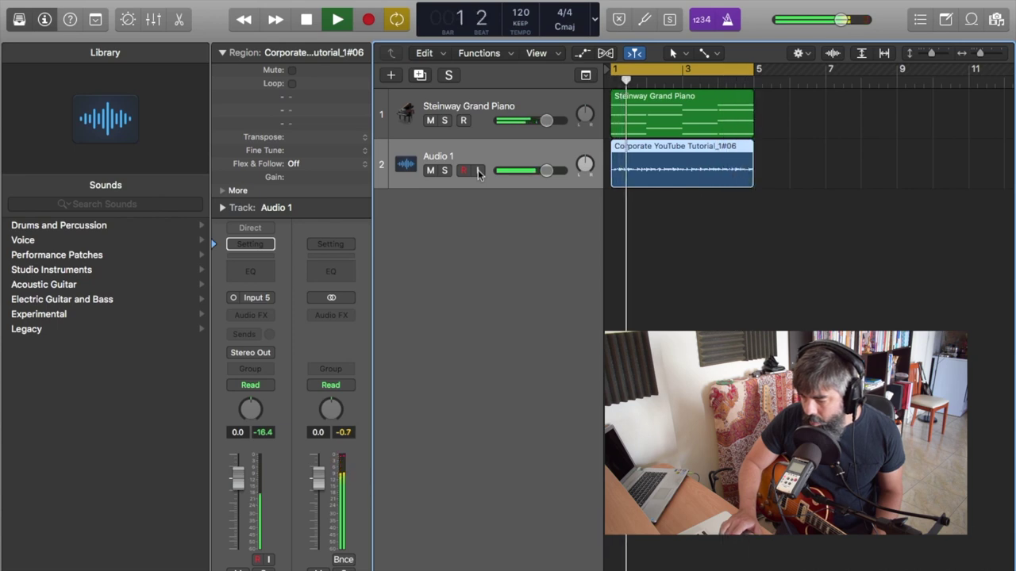
key(space)
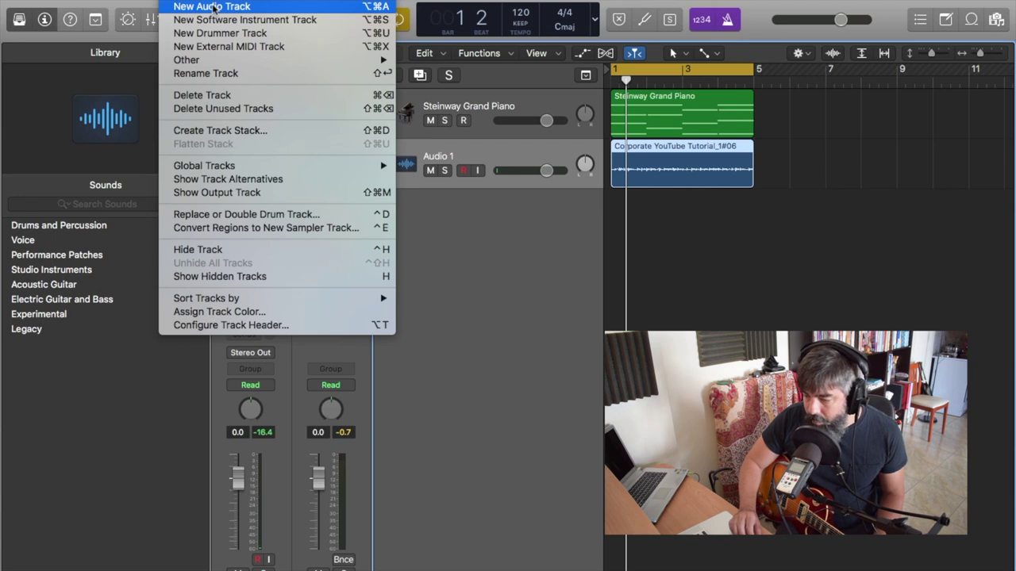
Add a second audio track below Audio 1 and set its source to Input 5
click(213, 7)
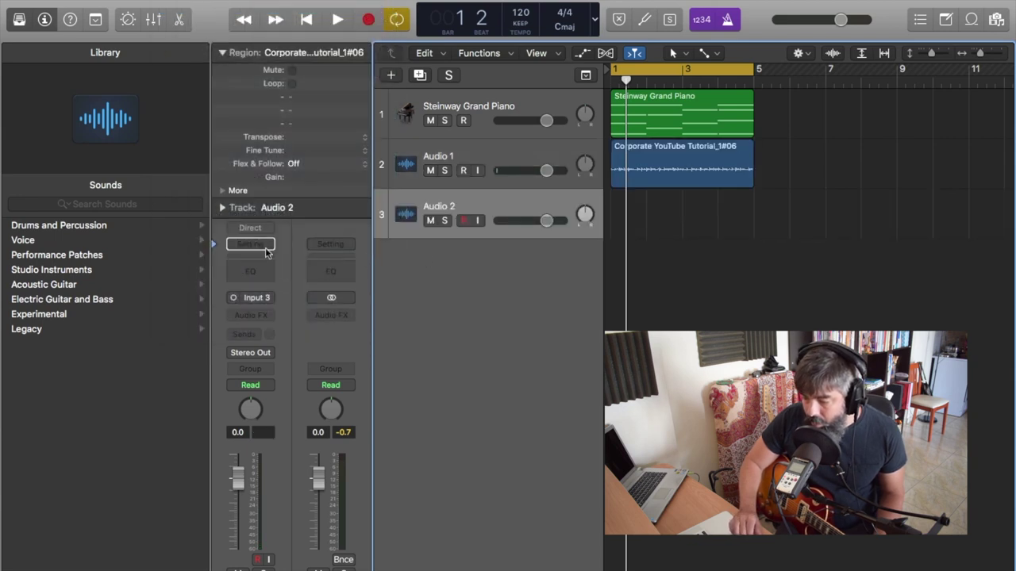
click(257, 304)
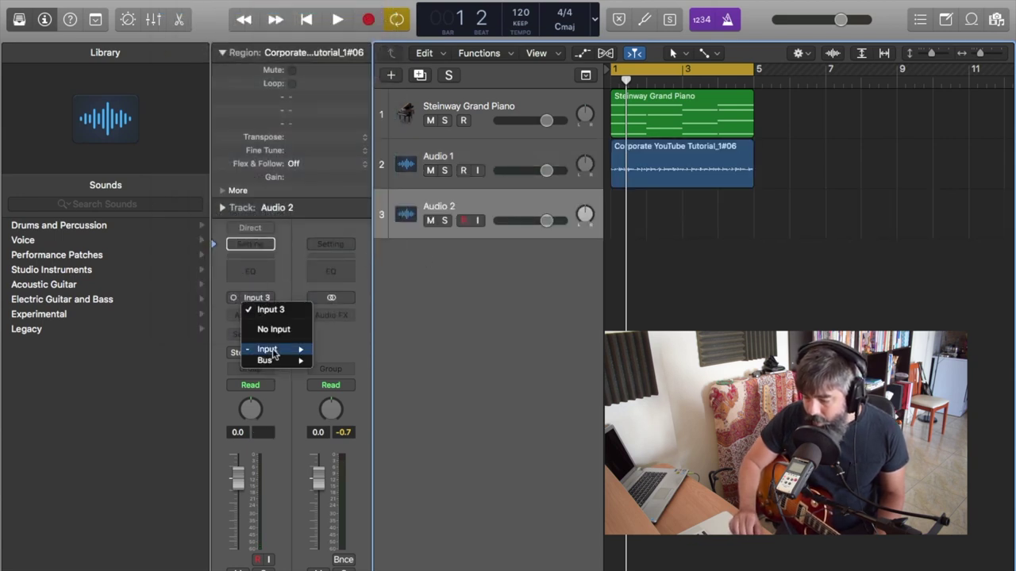
mouse_move(277, 353)
click(343, 395)
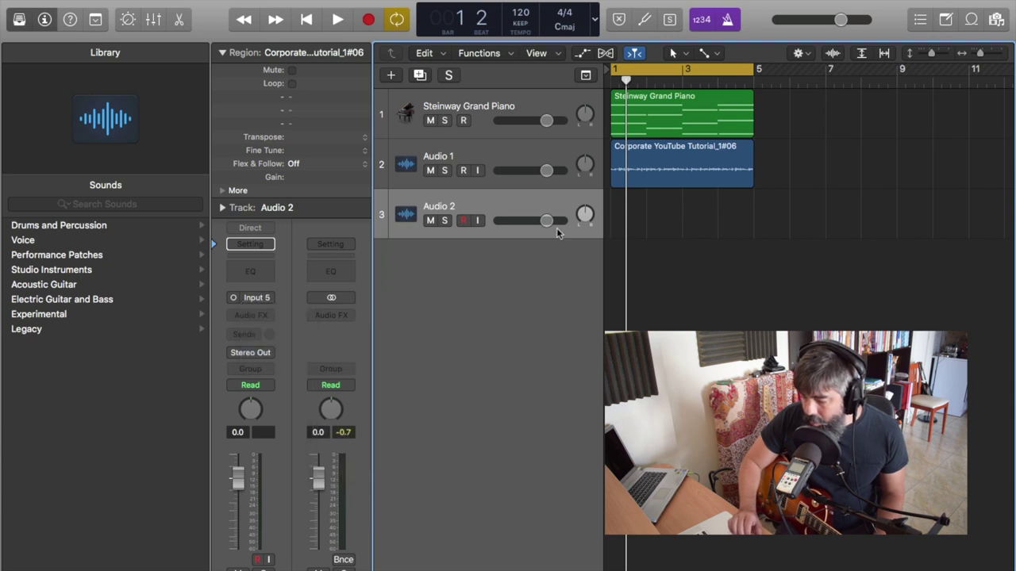
click(372, 21)
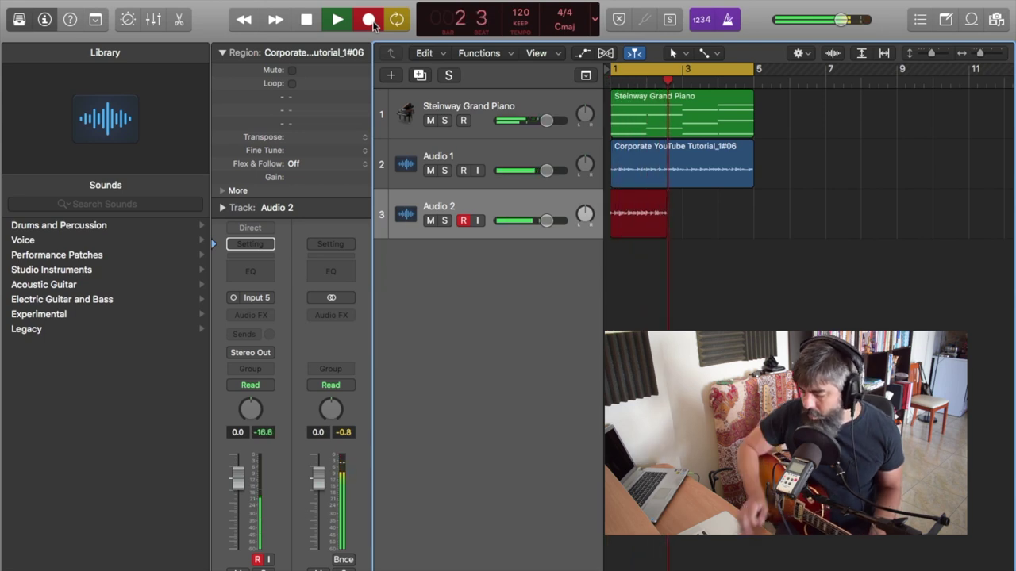
key(space)
key(Delete)
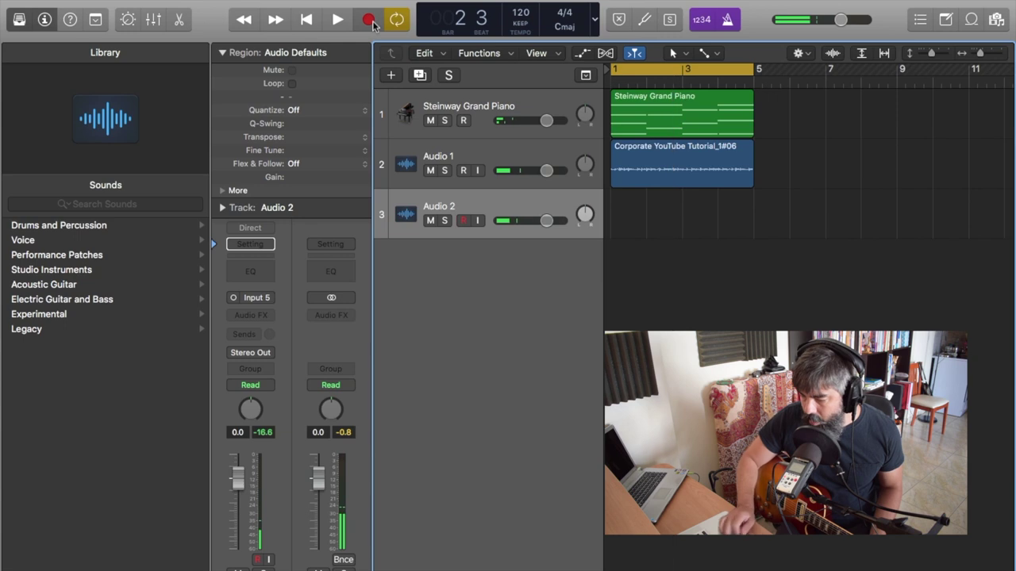
Record the doubled guitar part onto the Audio 2 track over the cycle and collapse its take folder
click(368, 19)
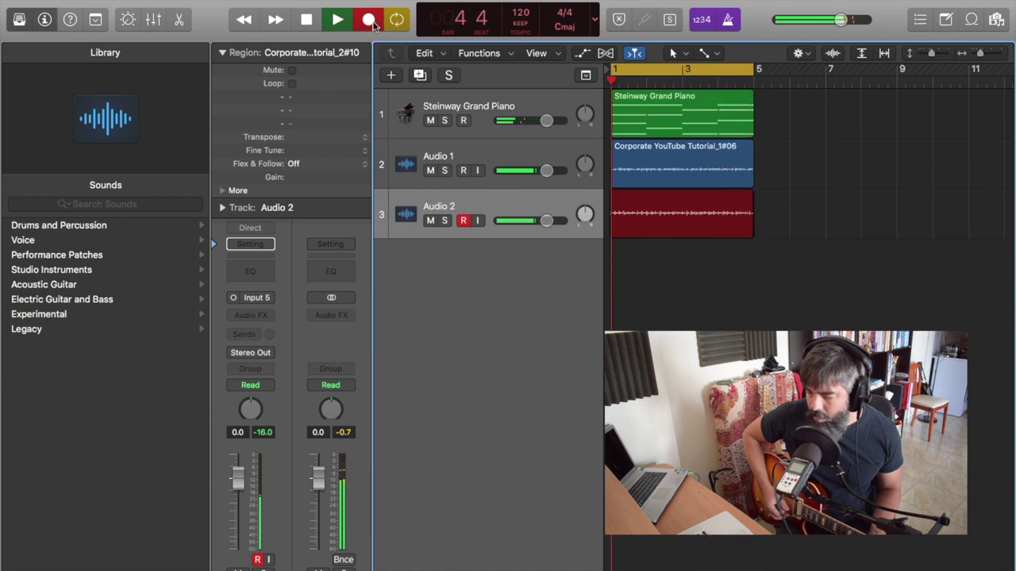
key(space)
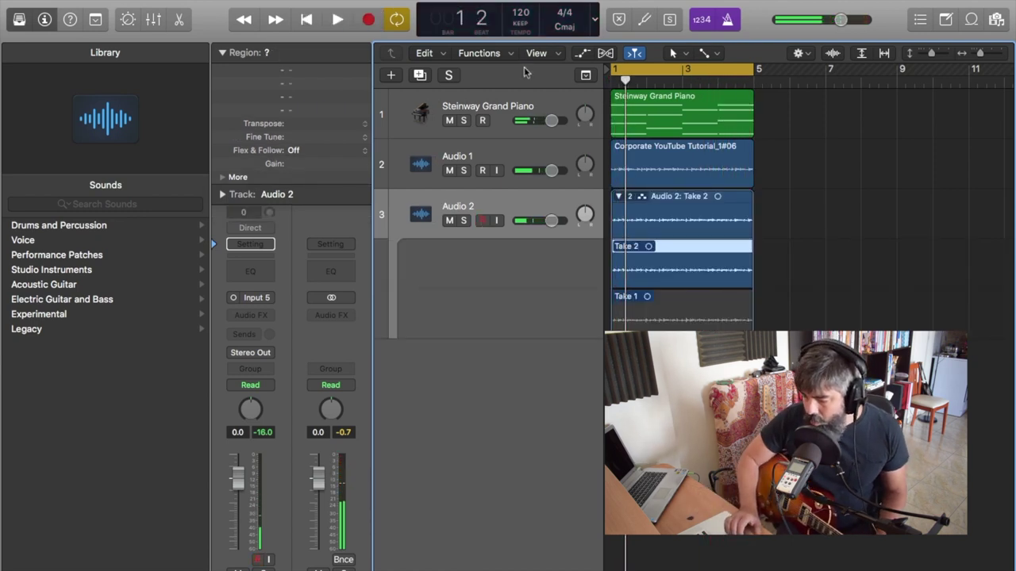
click(619, 197)
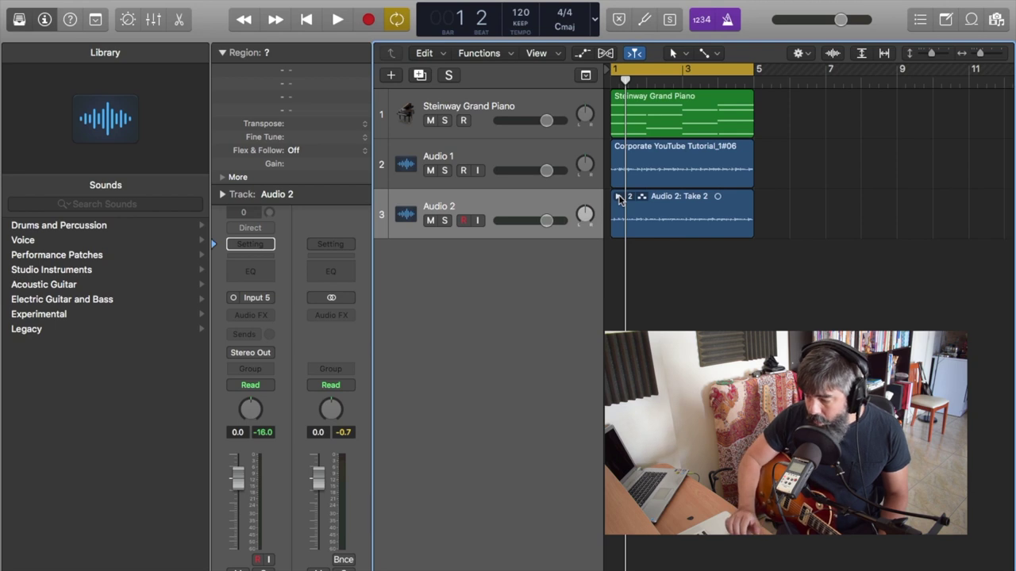
Pan Audio 1 to the left and Audio 2 to the right at +63, and play the mix with the metronome off
drag(582, 165, 585, 227)
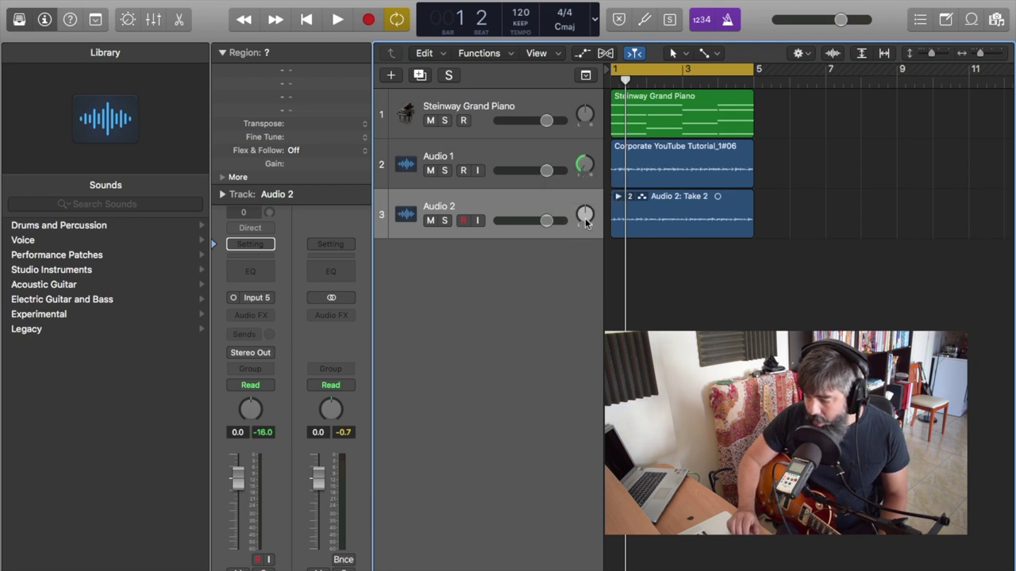
click(586, 223)
key(space)
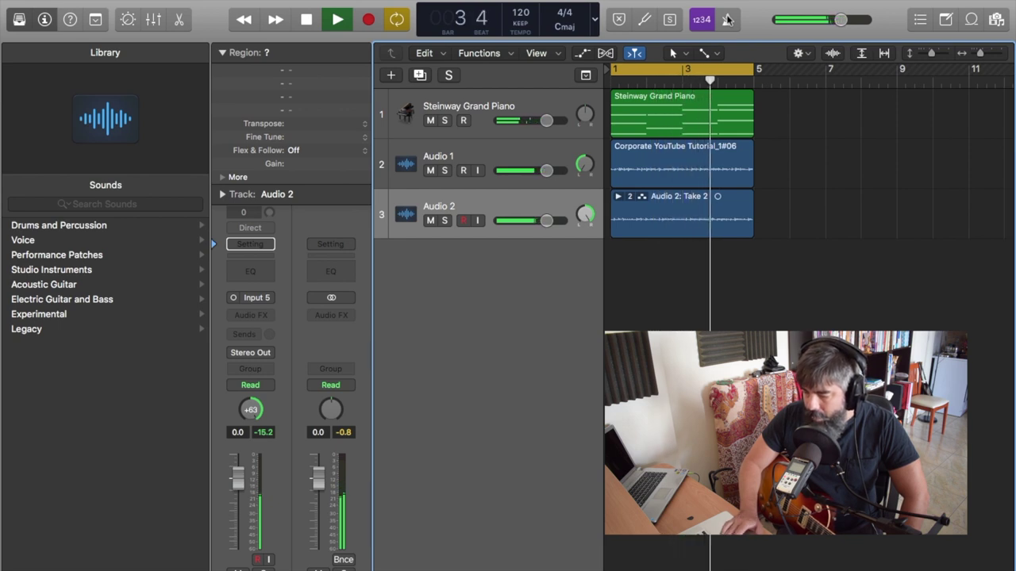
key(space)
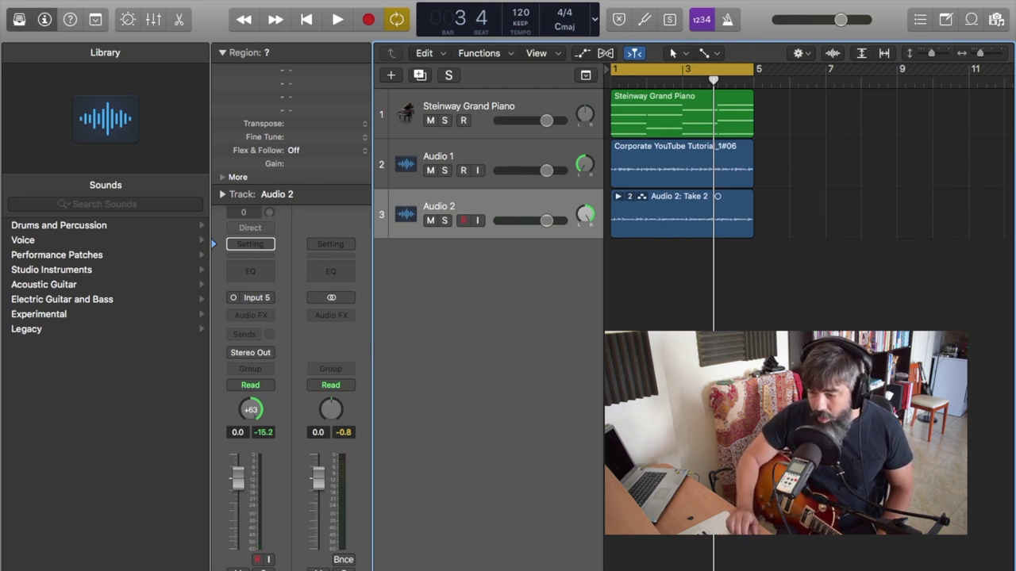
Add a third audio track below Audio 2 and set its source to Input 5
click(205, 0)
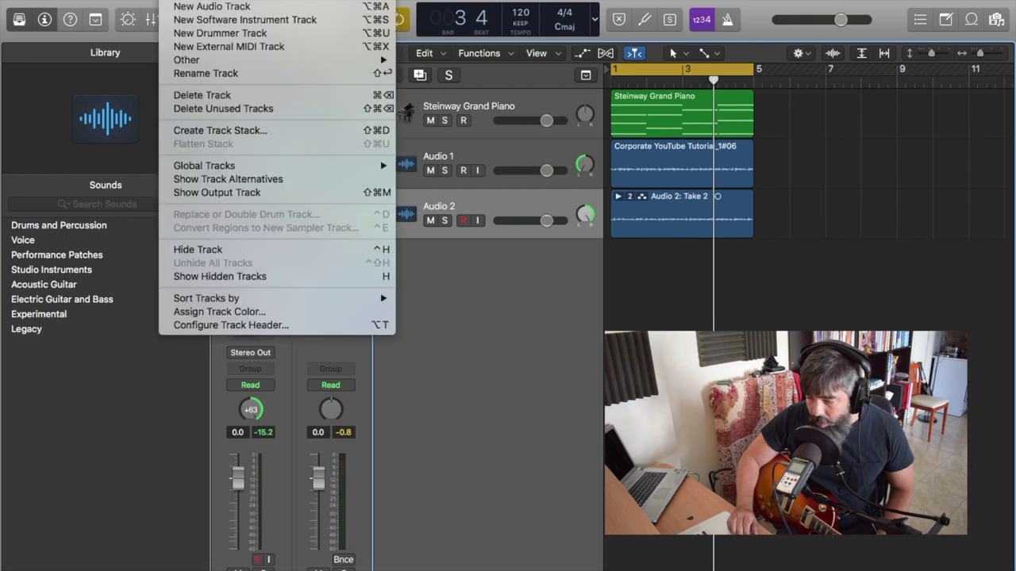
click(207, 6)
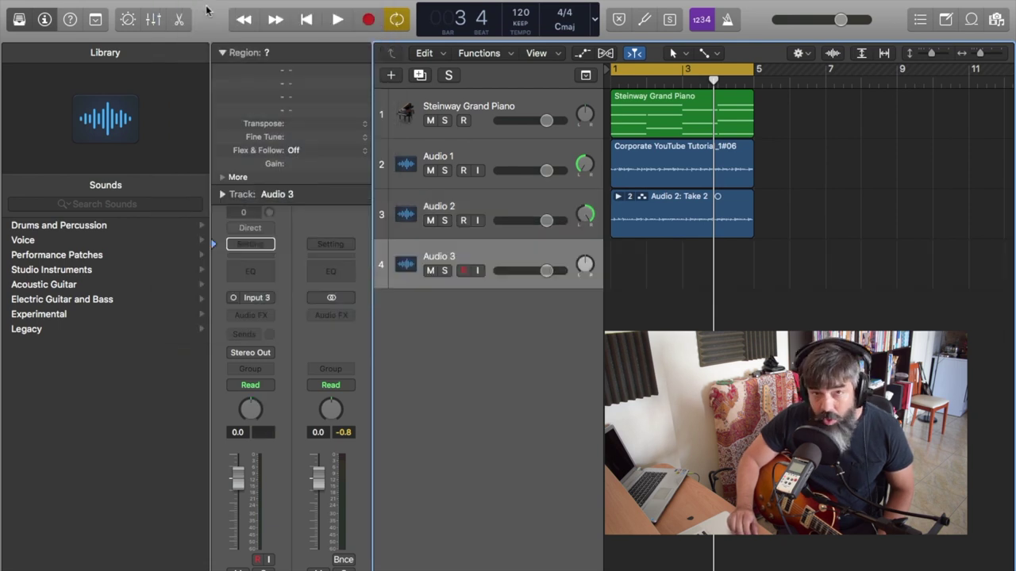
click(259, 299)
mouse_move(270, 351)
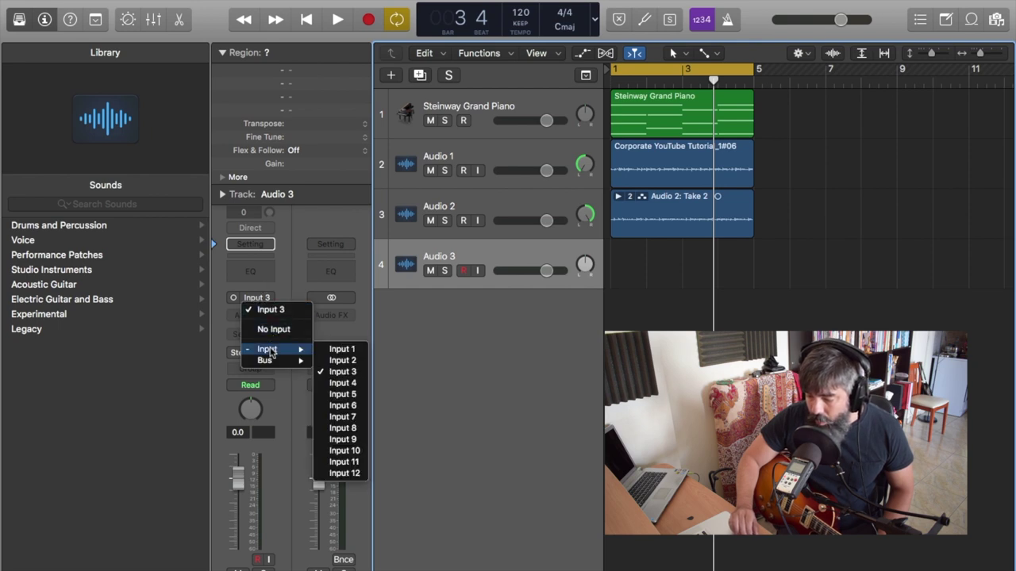
click(343, 395)
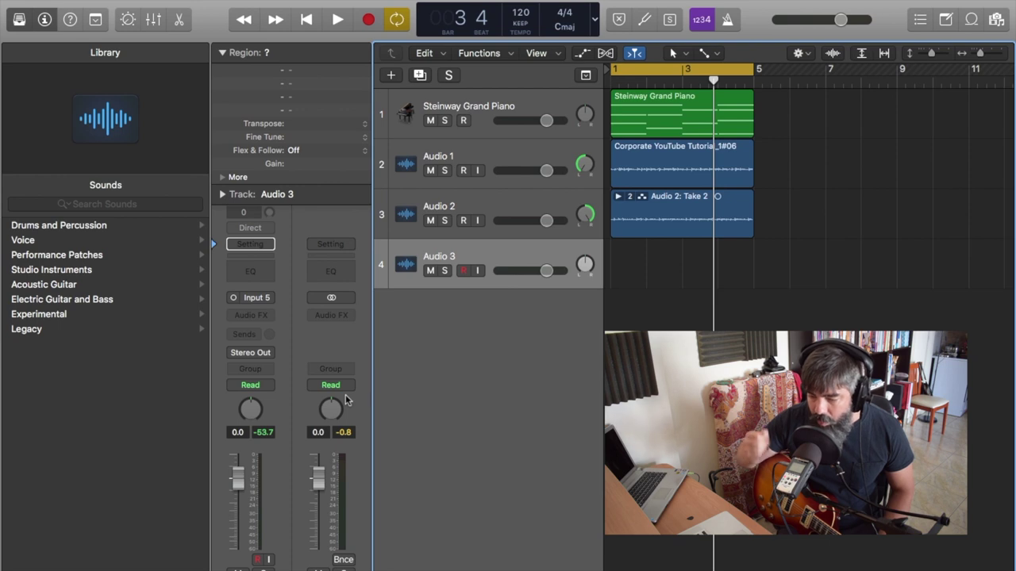
Solo the Audio 1 and Audio 2 guitar tracks and play them together
click(445, 170)
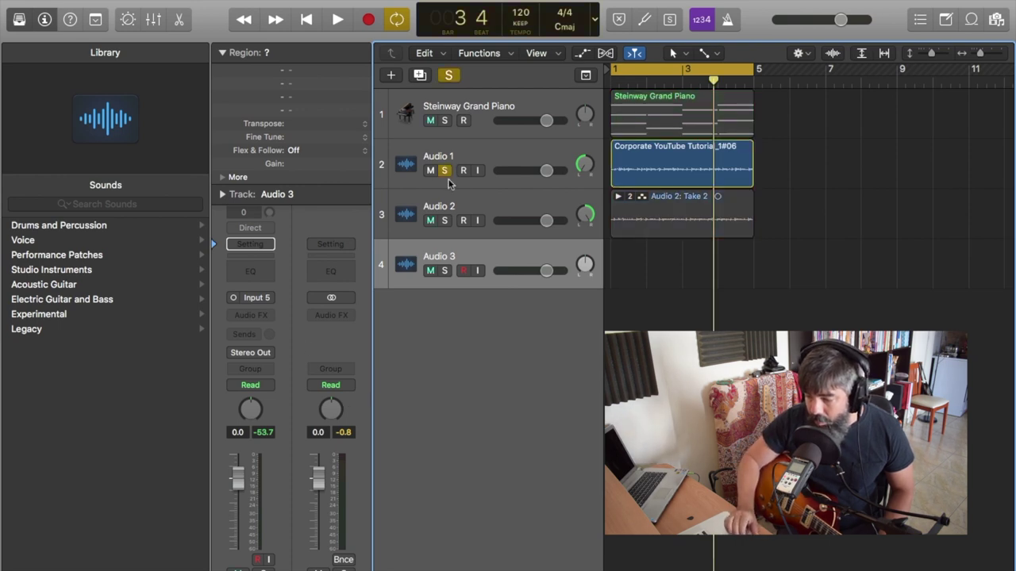
click(446, 220)
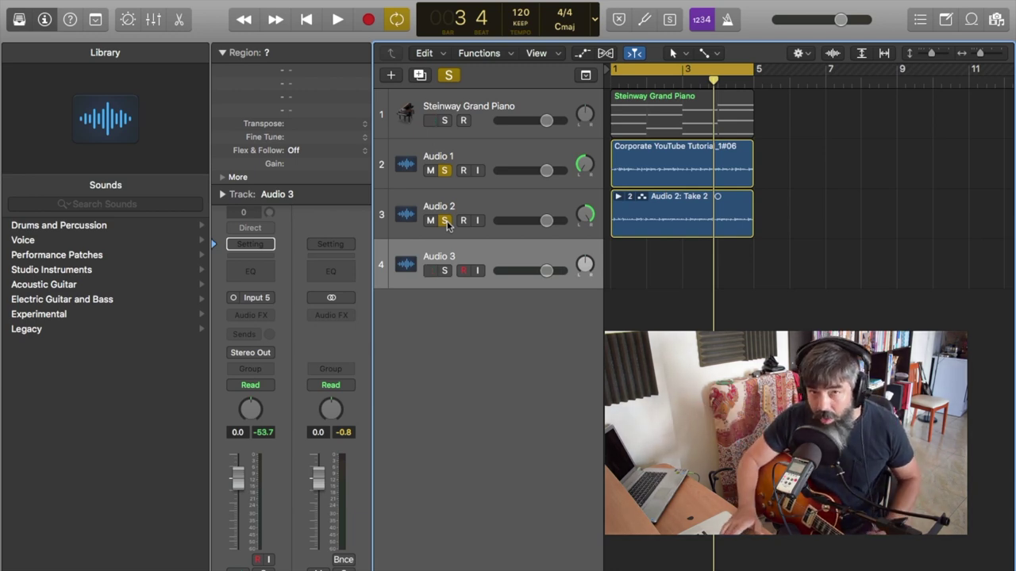
key(space)
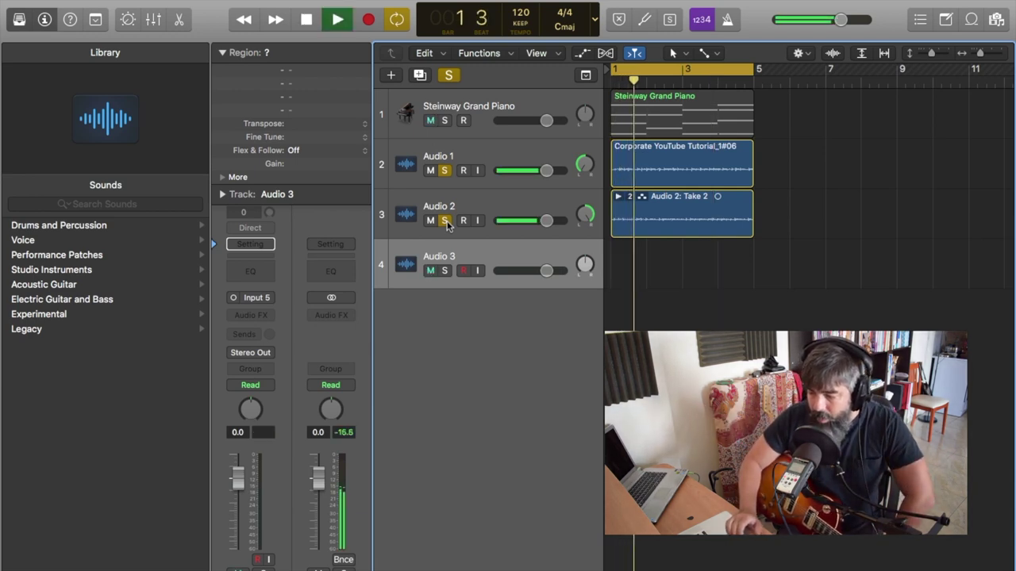
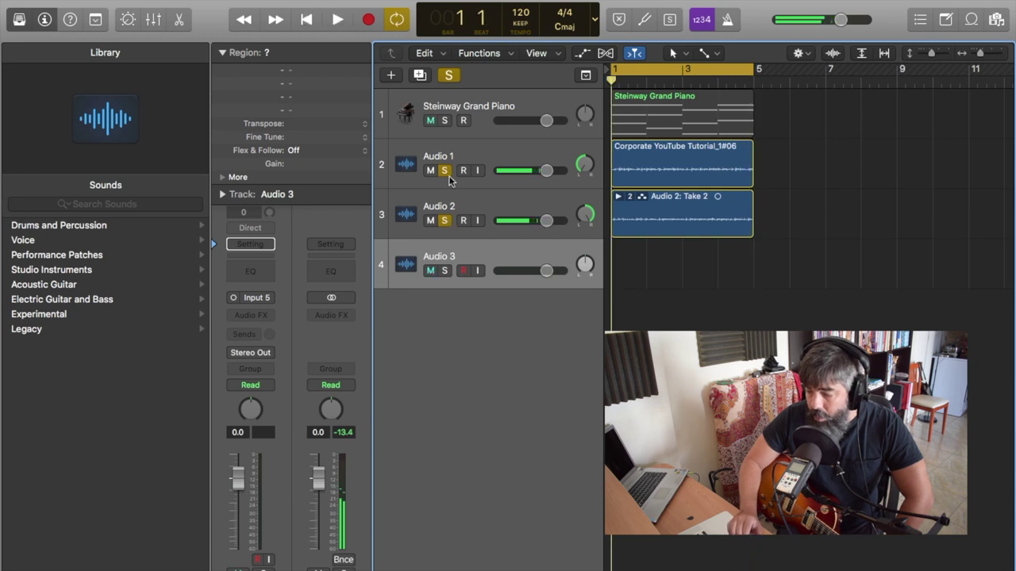
Center the pan of Audio 1 and Audio 2 and play the two soloed guitar tracks for comparison
drag(591, 170, 591, 156)
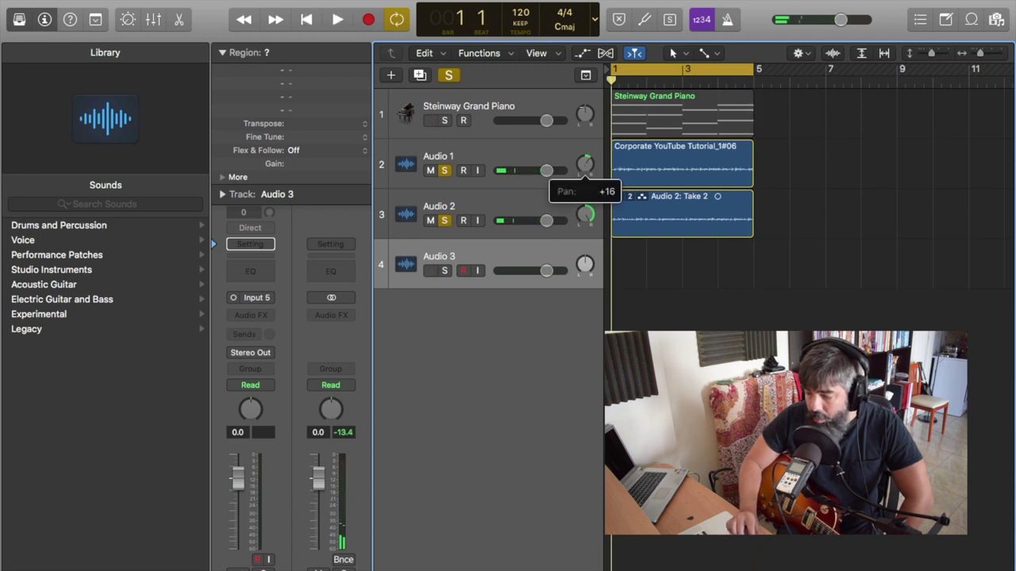
drag(585, 214, 585, 205)
click(585, 265)
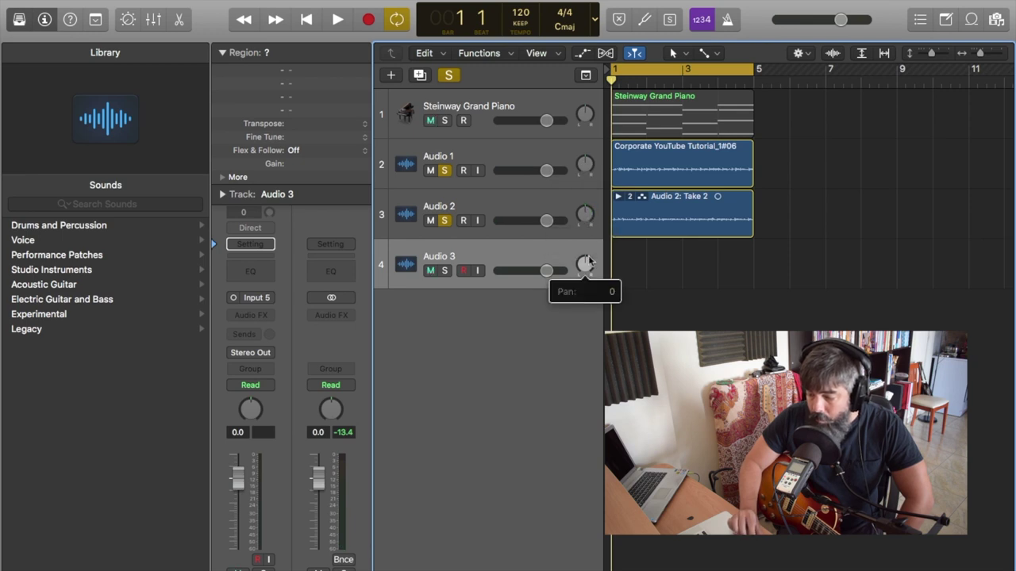
key(space)
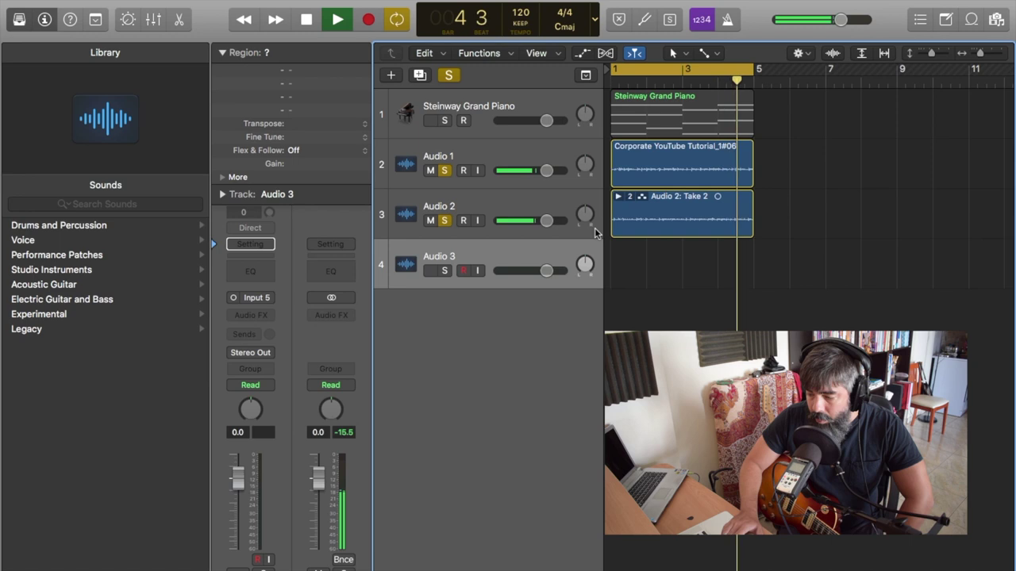
key(space)
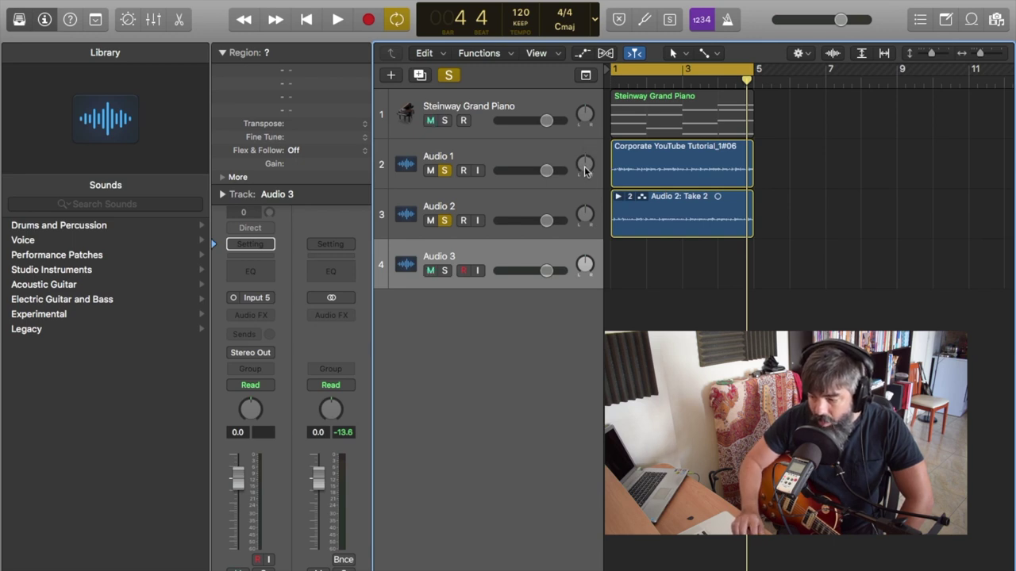
Pan Audio 1 back to the left and Audio 2 back to the right
drag(585, 166, 582, 247)
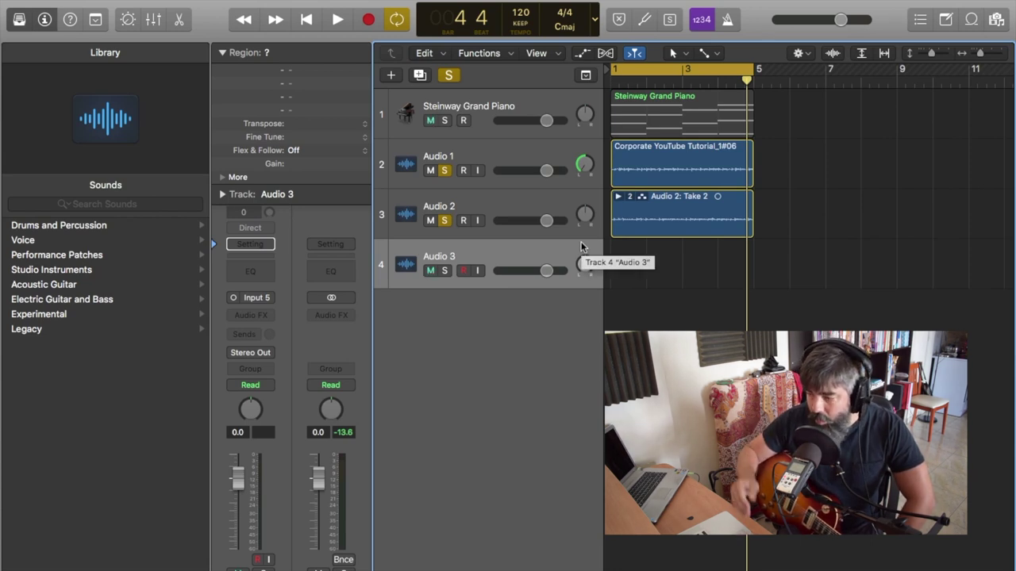
drag(585, 214, 556, 137)
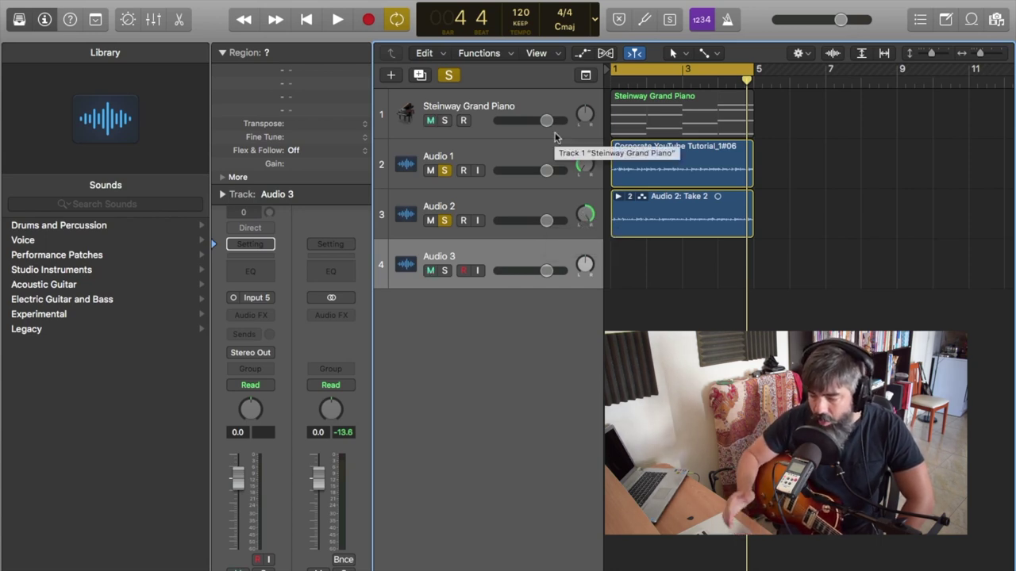
Turn on the metronome and clear all track solos while the mix plays
click(734, 27)
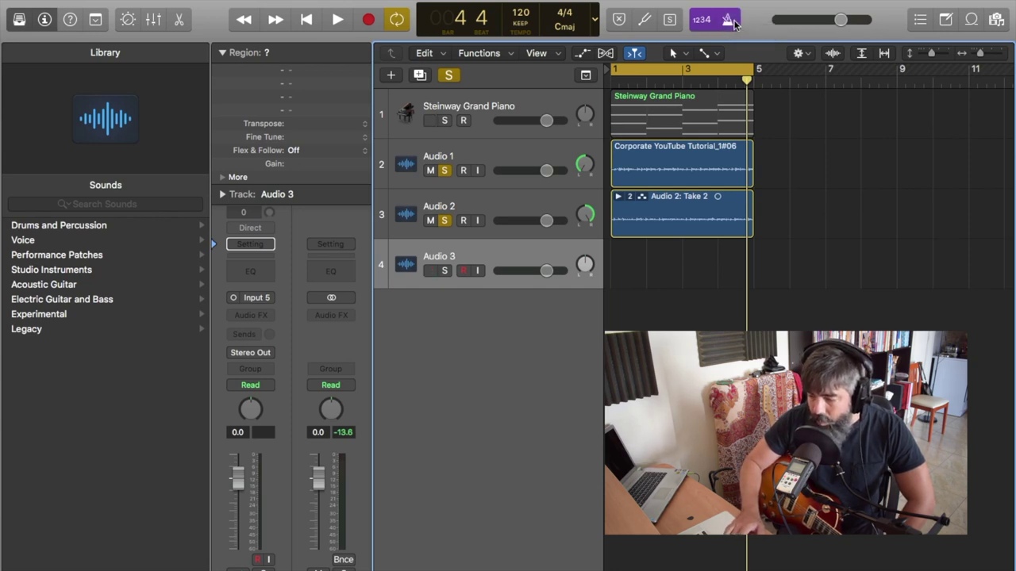
key(space)
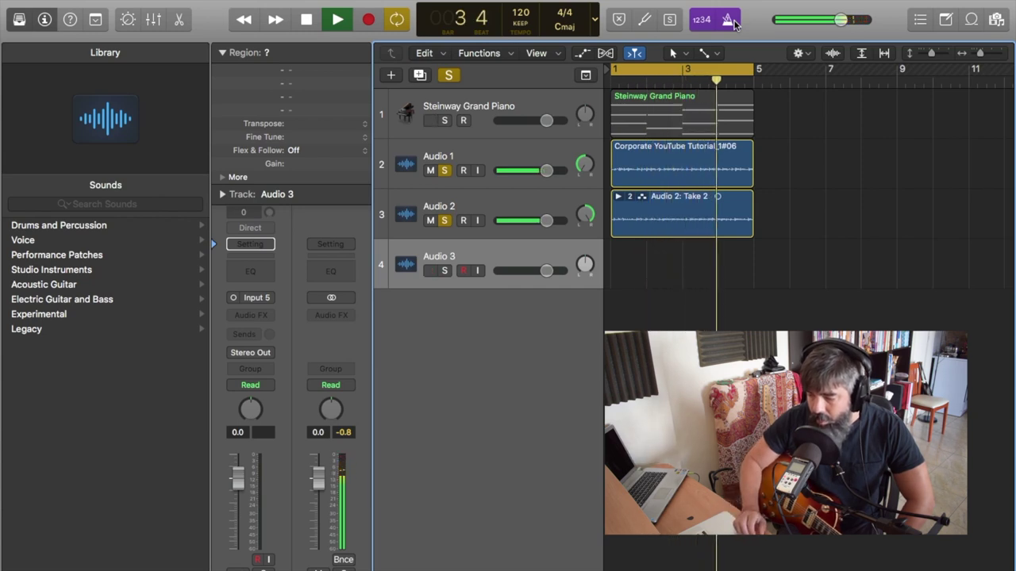
click(456, 75)
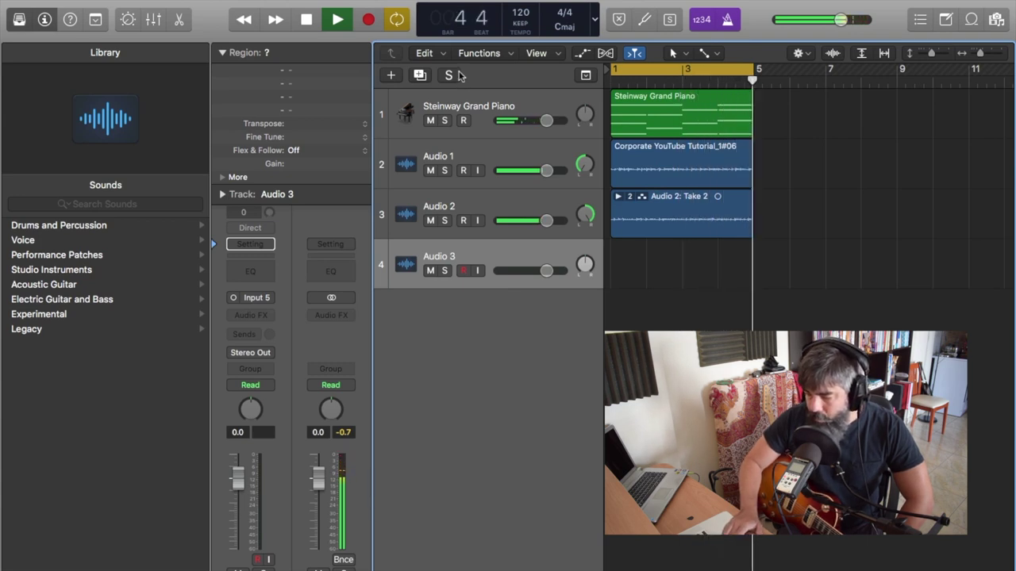
key(space)
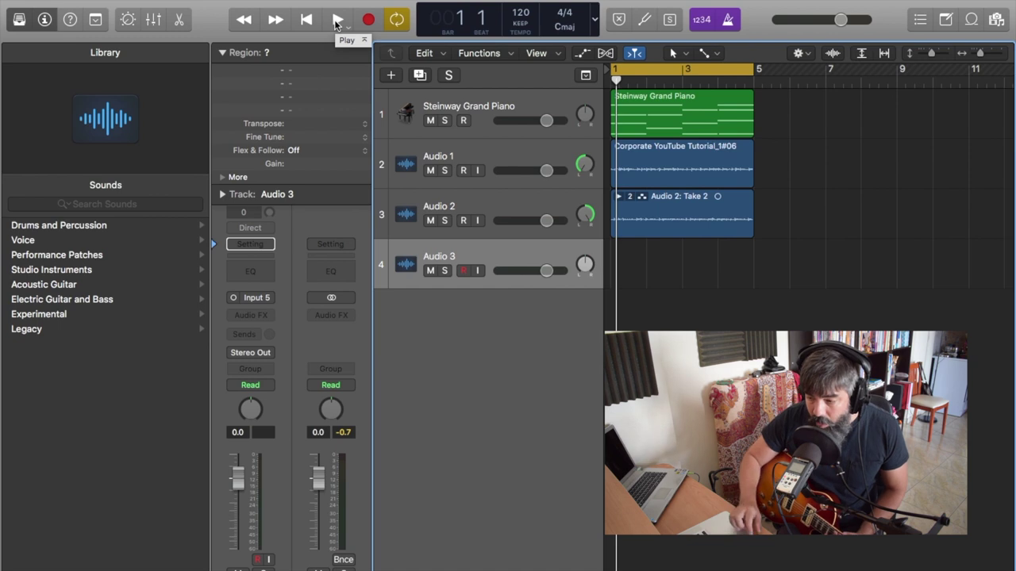
Play the mix and enable input monitoring on Audio 3 to rehearse the next guitar part
click(336, 21)
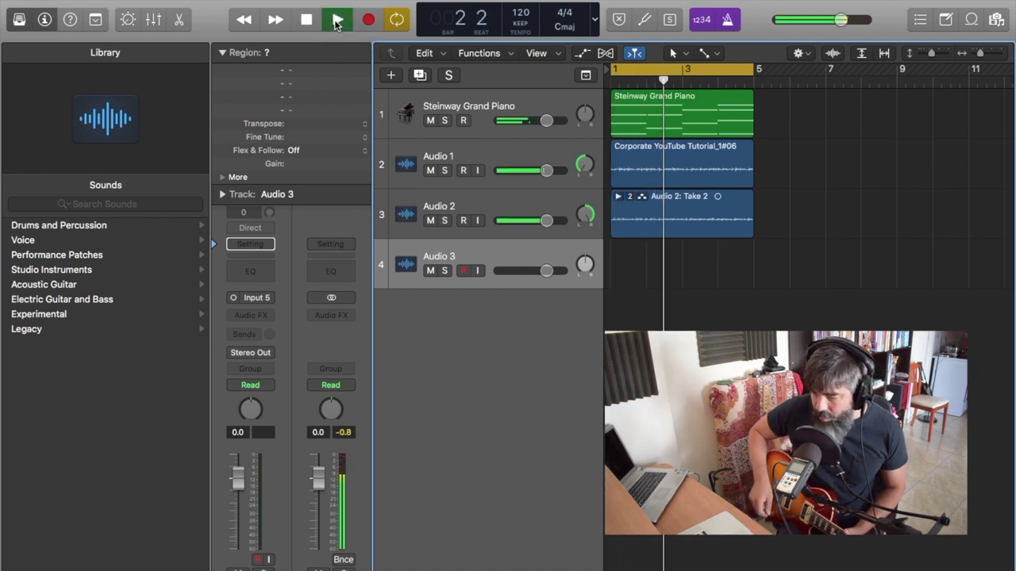
click(478, 270)
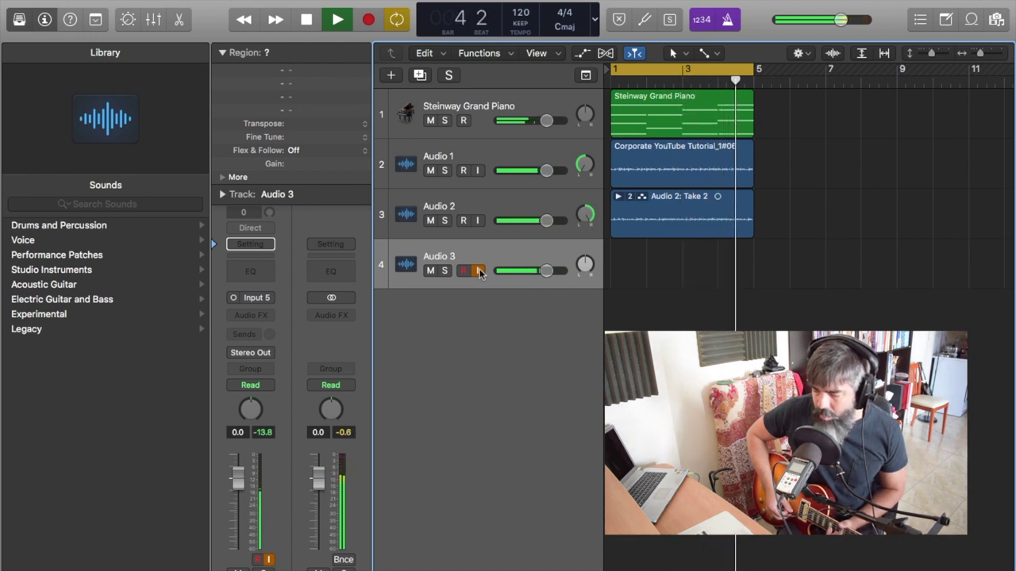
key(space)
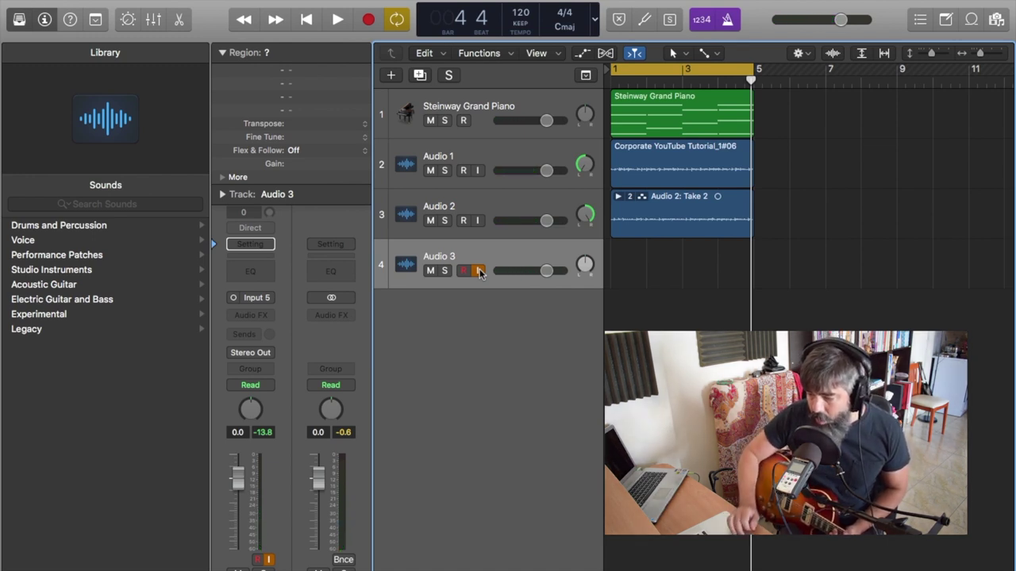
Record the new guitar part onto Audio 3 over the cycle and collapse its take folder
click(369, 21)
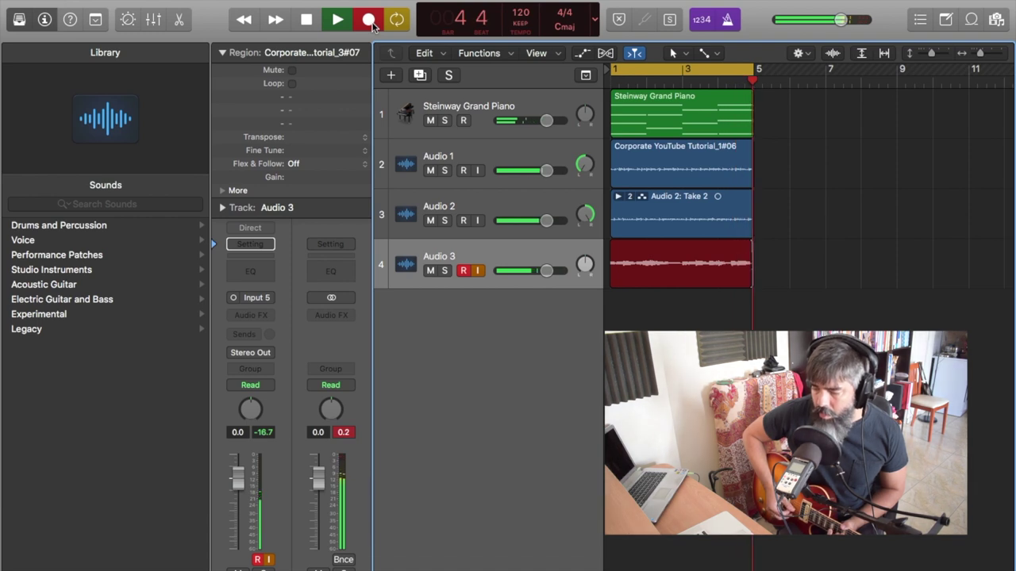
key(space)
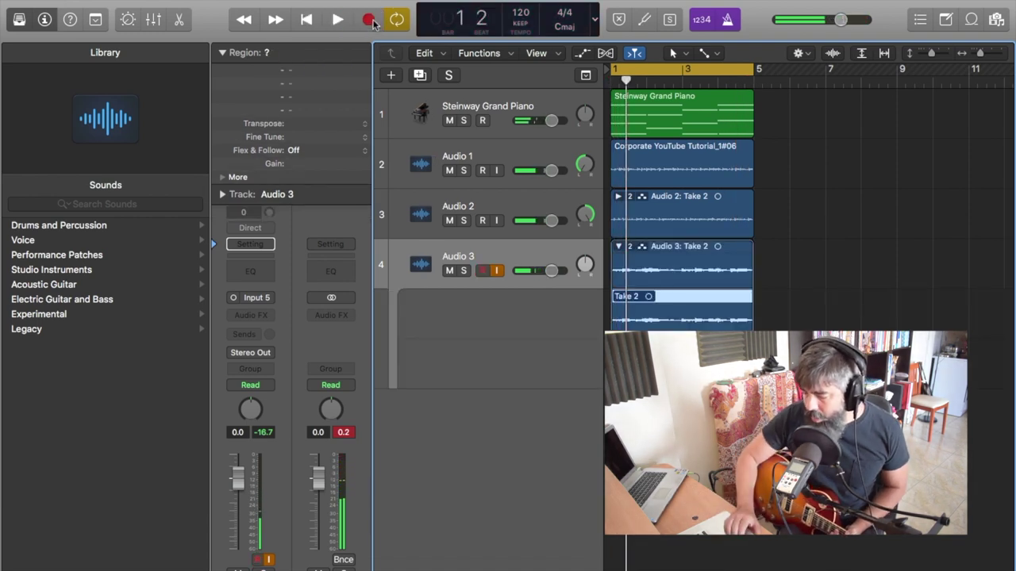
click(618, 247)
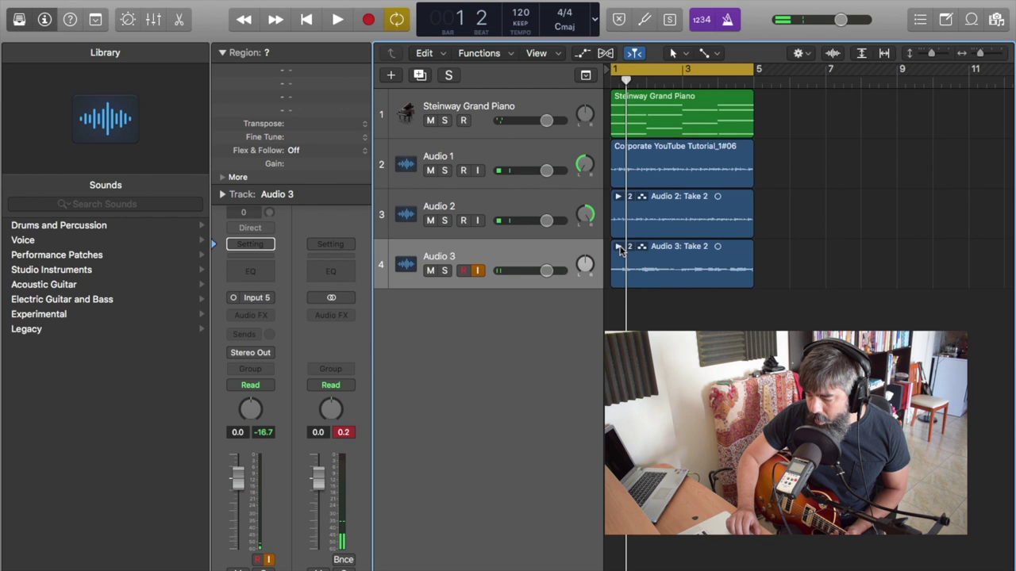
Turn off input monitoring on Audio 3 and lower its volume to -0.5 dB during playback
click(476, 273)
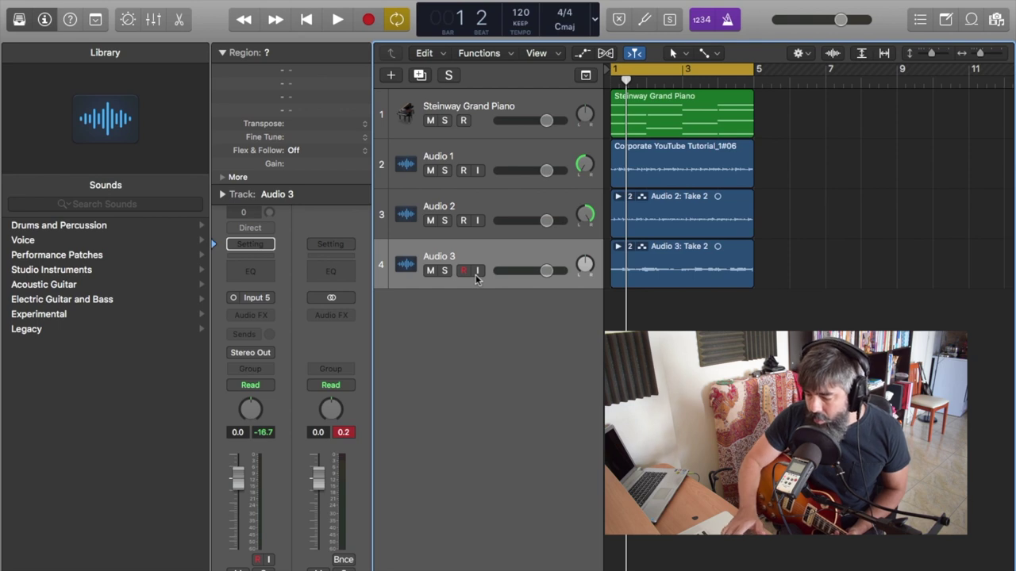
key(space)
mouse_move(546, 273)
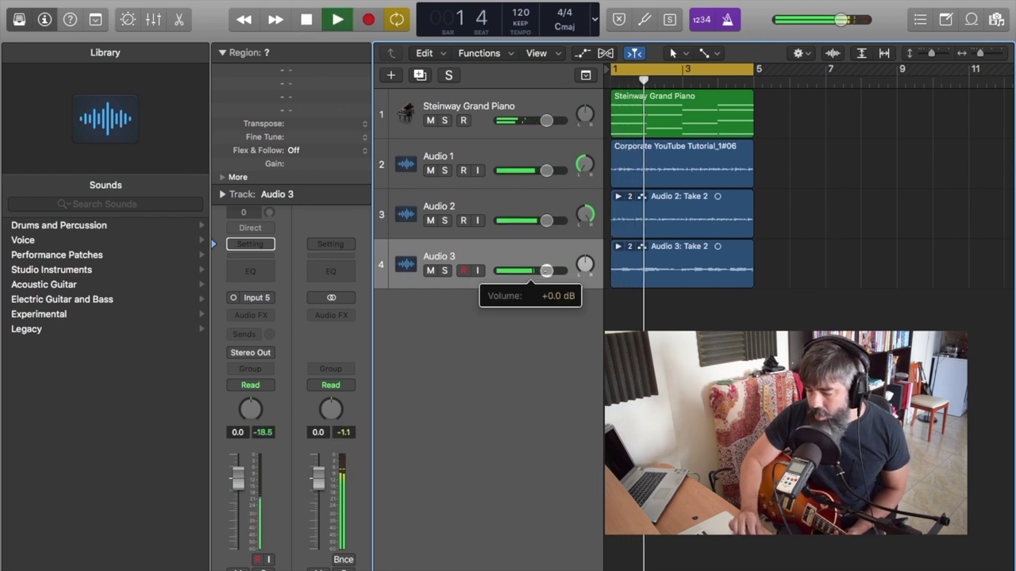
drag(546, 271, 545, 271)
Play the mix with the metronome off and lower Audio 3's volume to -1.1 dB
click(729, 19)
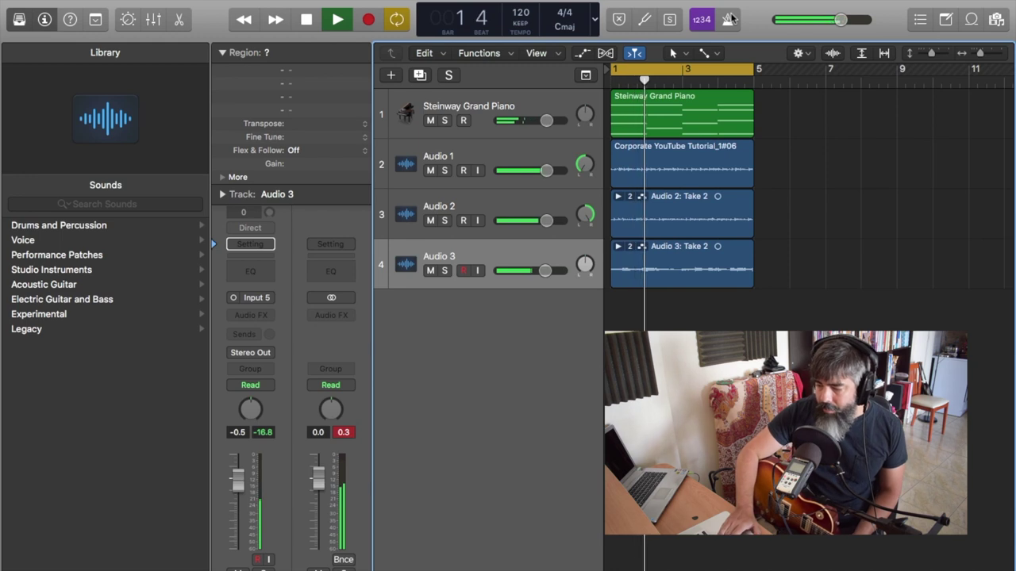
key(space)
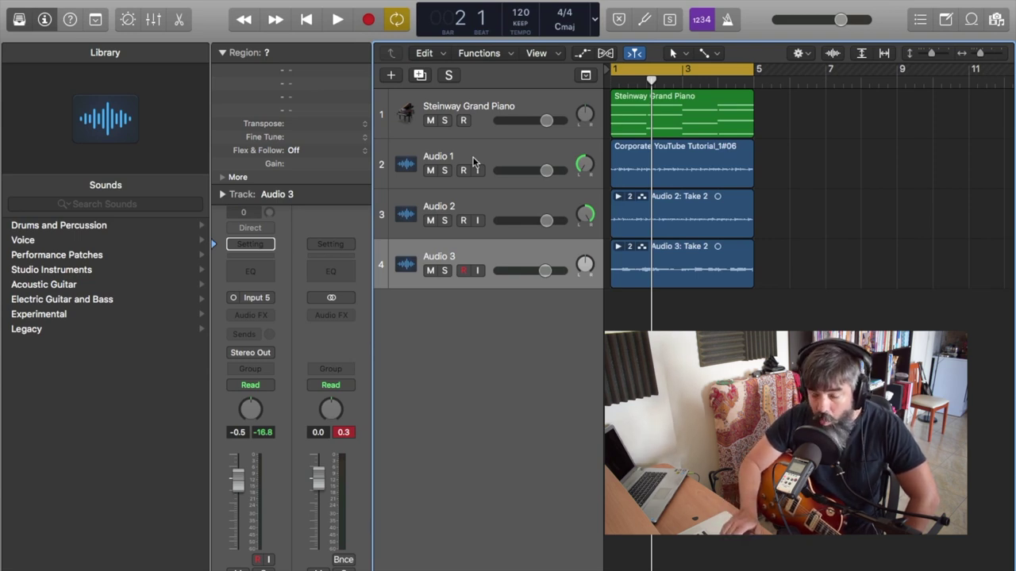
key(space)
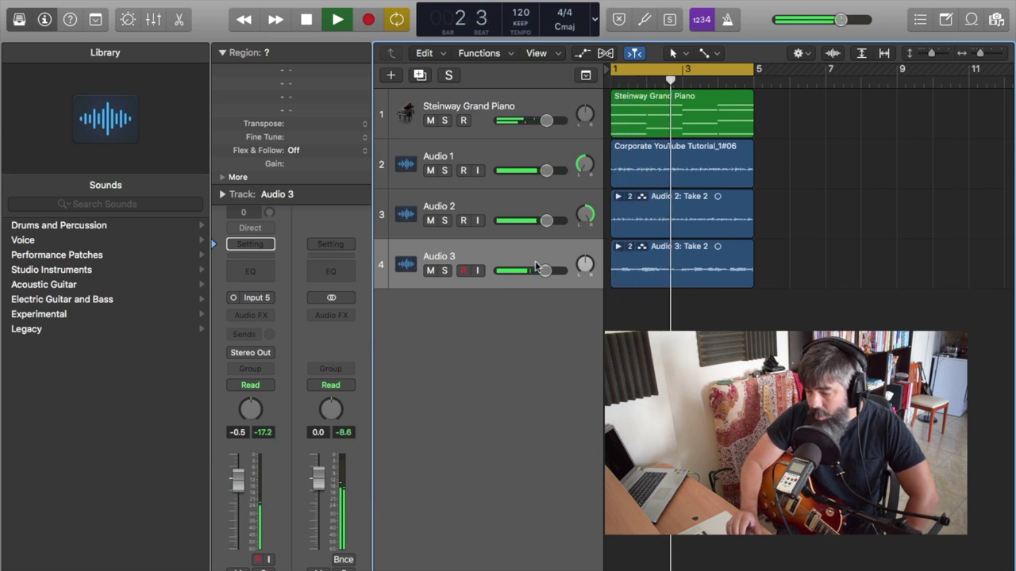
drag(543, 273, 538, 276)
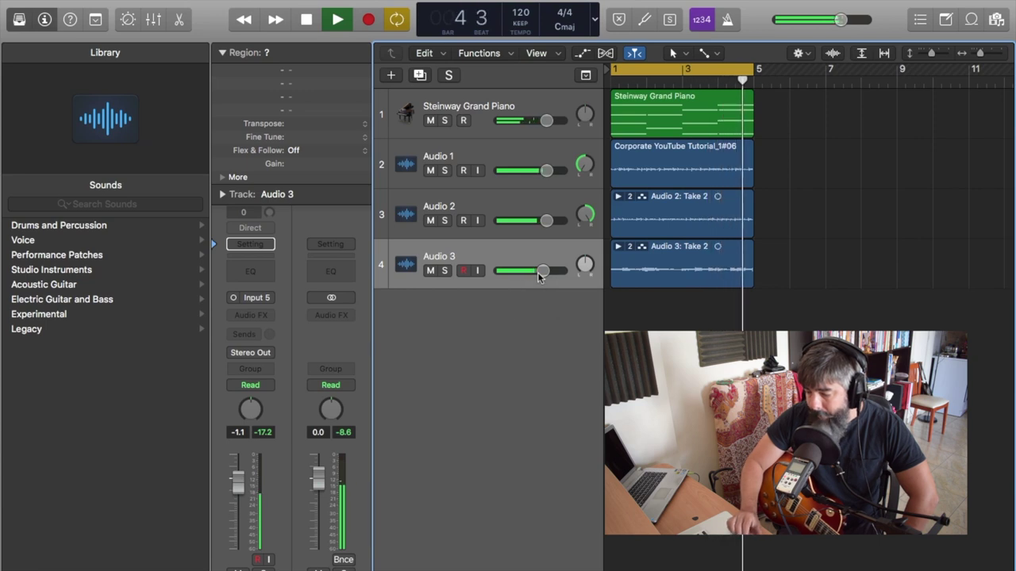
Compare the mix with and without the Audio 3 guitar by toggling its mute during playback
click(430, 271)
click(431, 272)
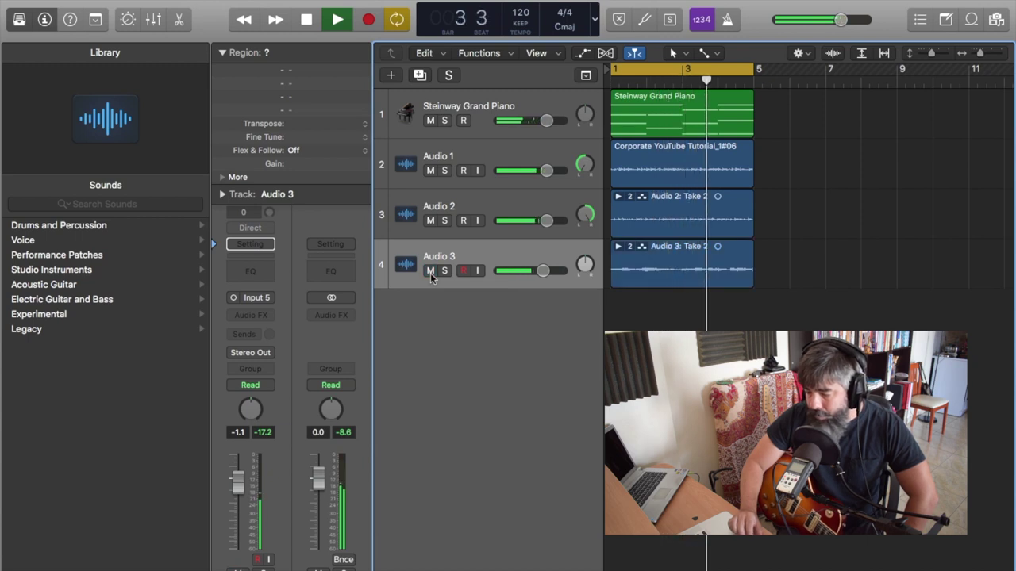
click(430, 271)
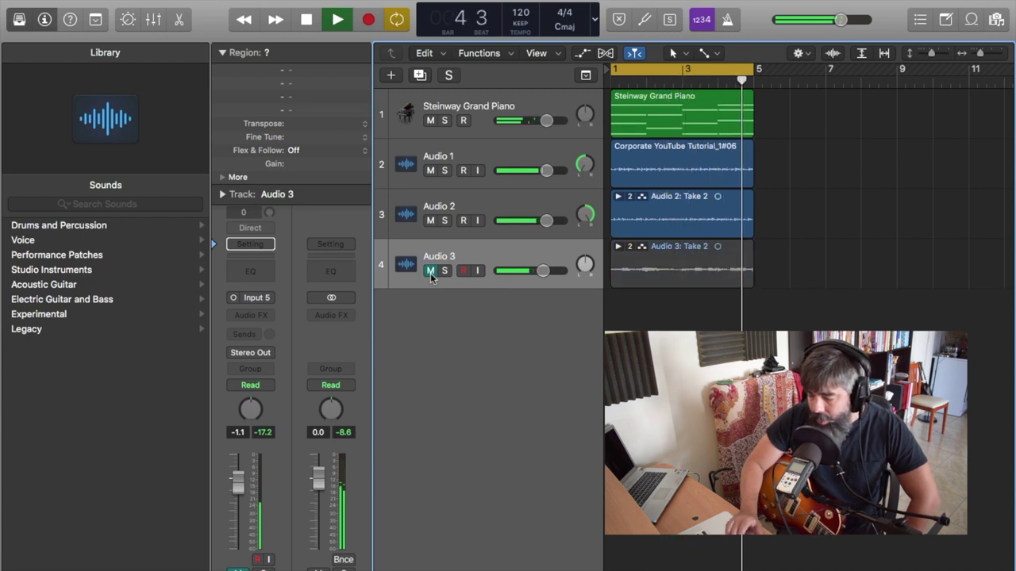
key(space)
Turn the metronome back on and unmute Audio 3 while the mix plays
click(728, 19)
key(space)
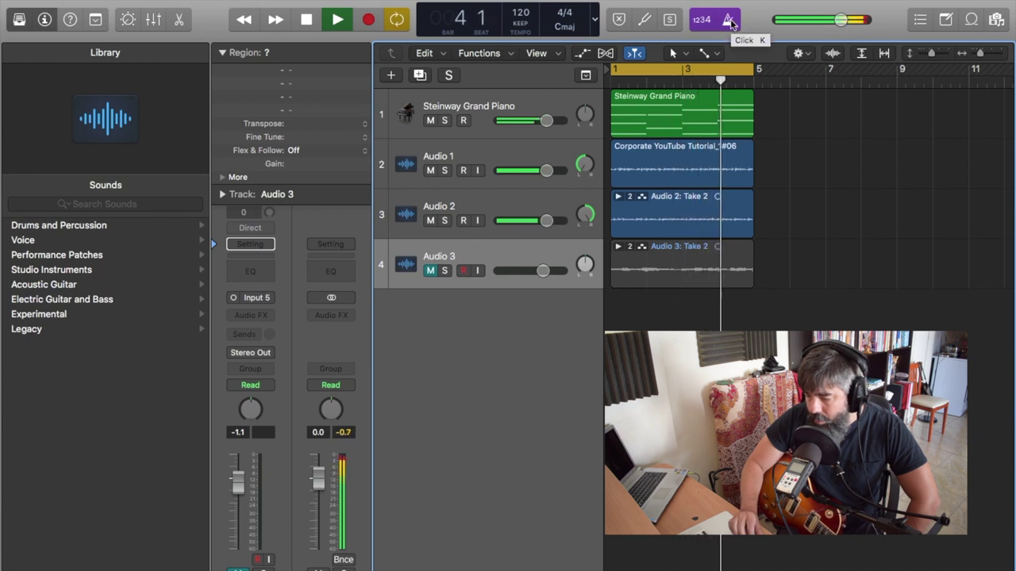
click(429, 273)
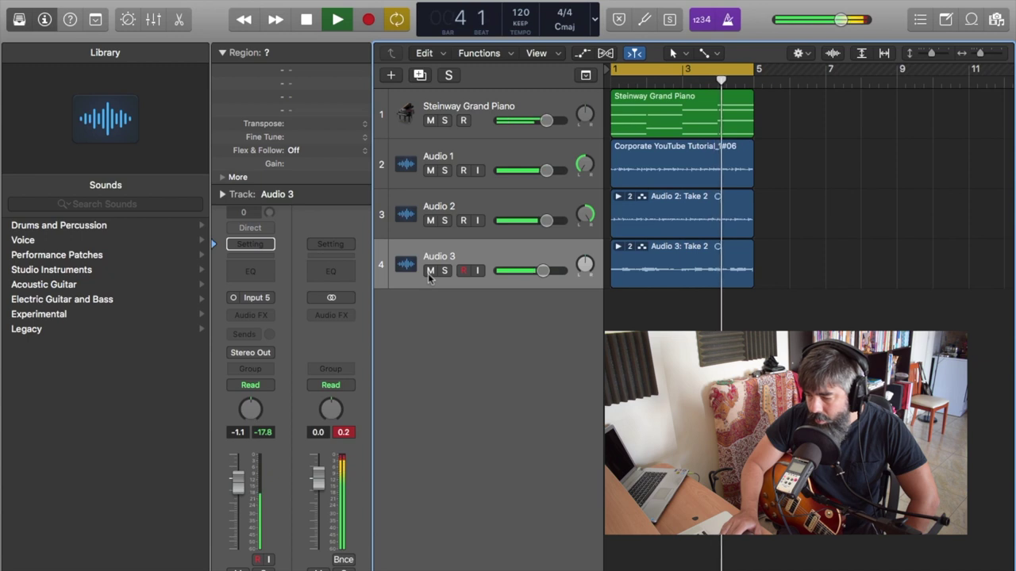
key(space)
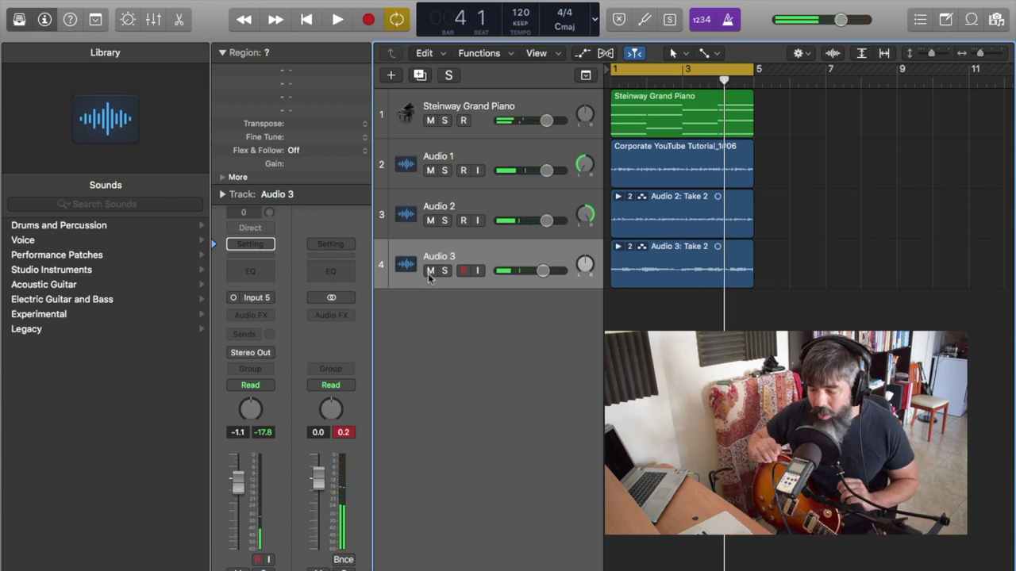